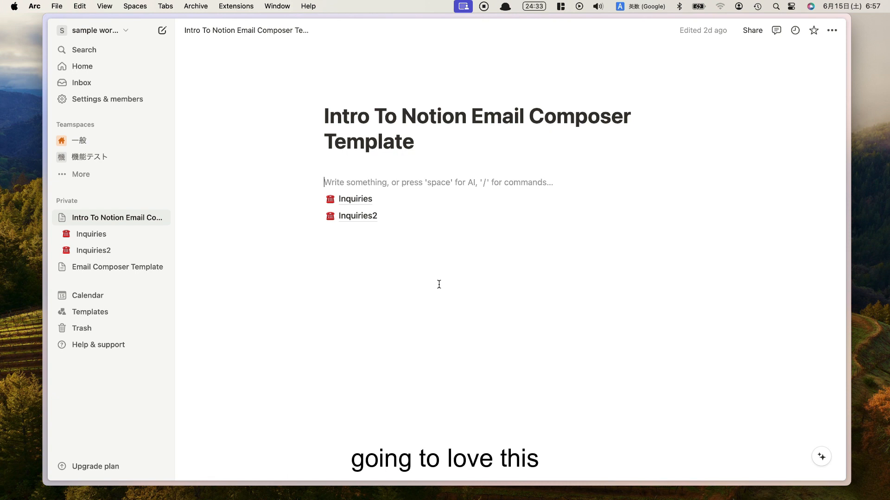
- Open the cloud accounting services inquiry in the Inquiries database and create an email from it
click(125, 267)
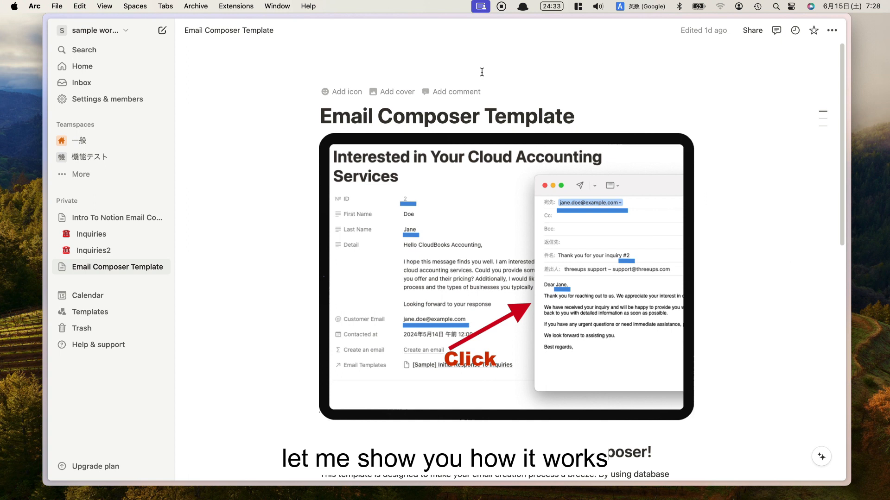
click(94, 236)
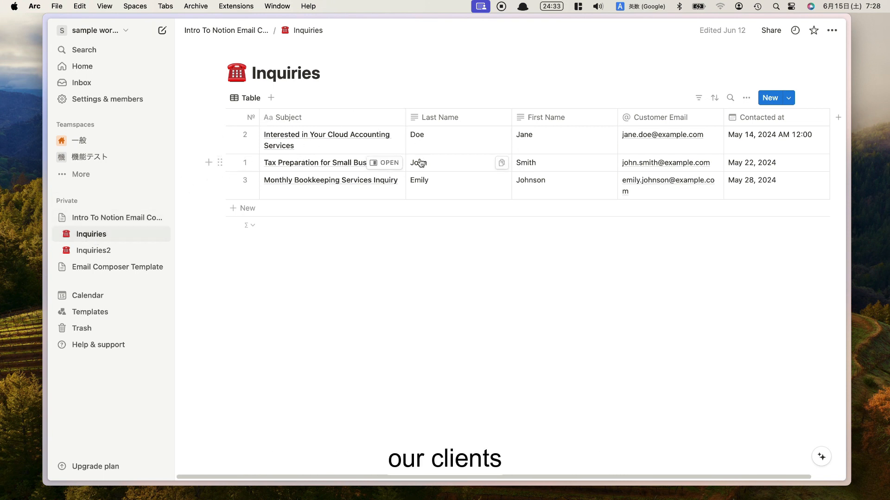
click(384, 139)
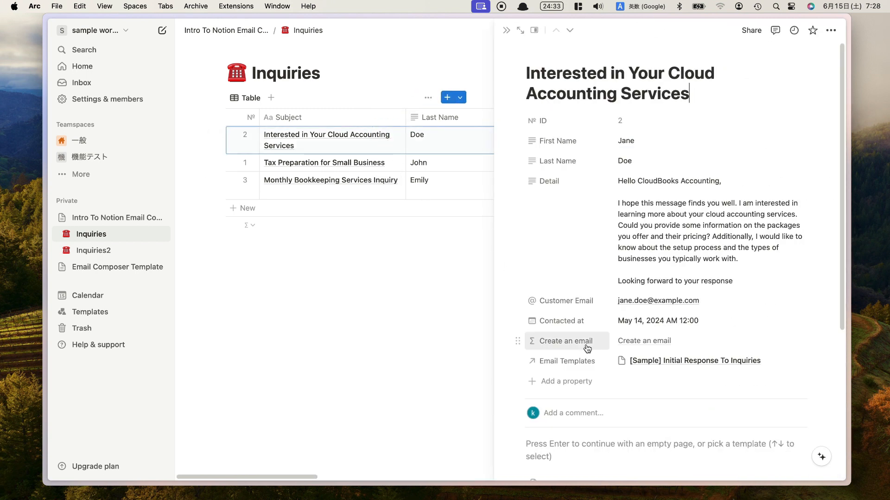
click(637, 342)
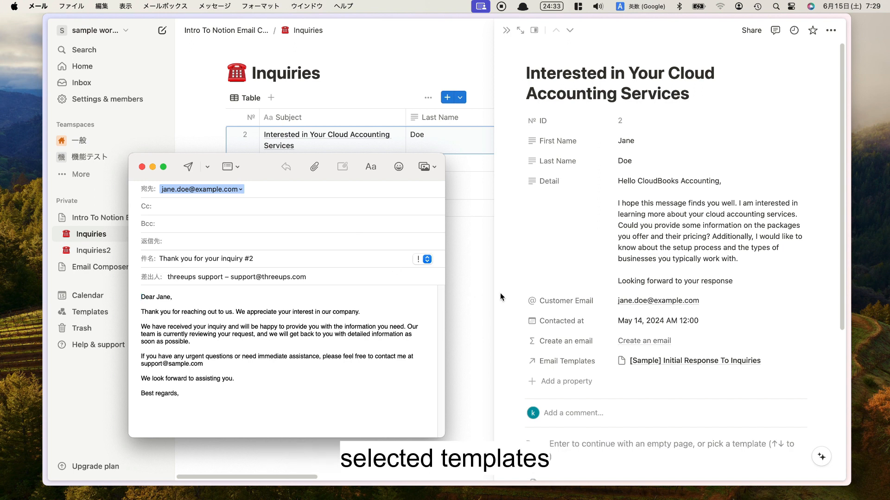
- Review the linked initial response template, and check the inquiry number and customer name in the draft email
click(663, 362)
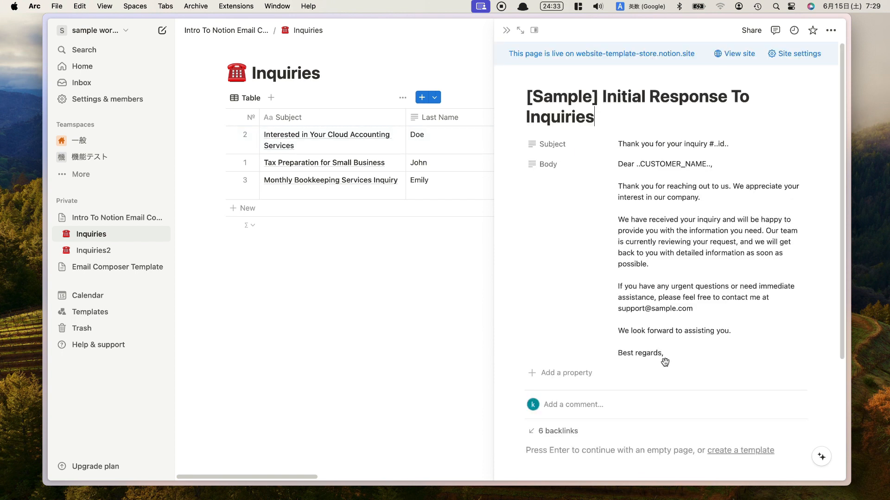
key(super+bracketleft)
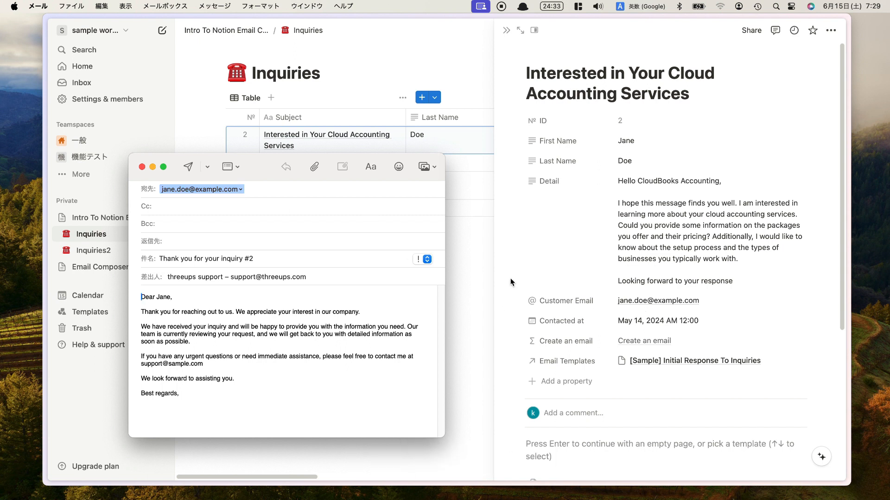
drag(244, 260, 255, 260)
double_click(163, 296)
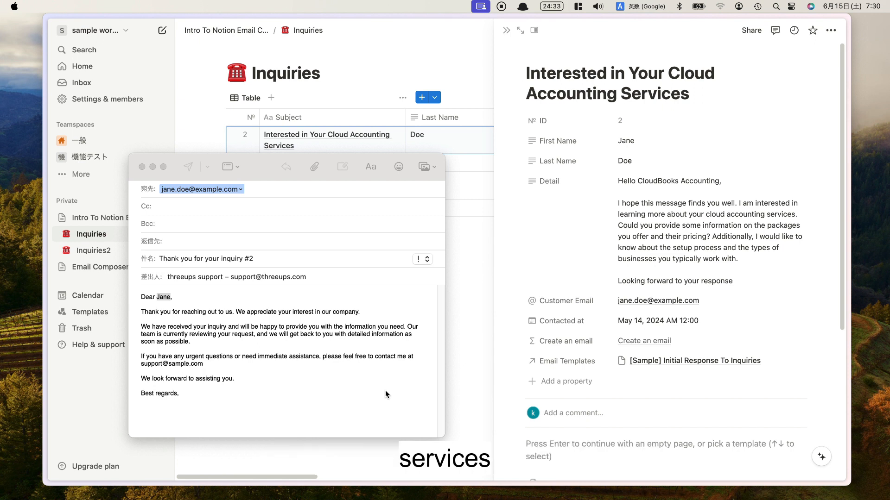
- Examine the formula behind the inquiry's Create an email property, then close it
click(691, 341)
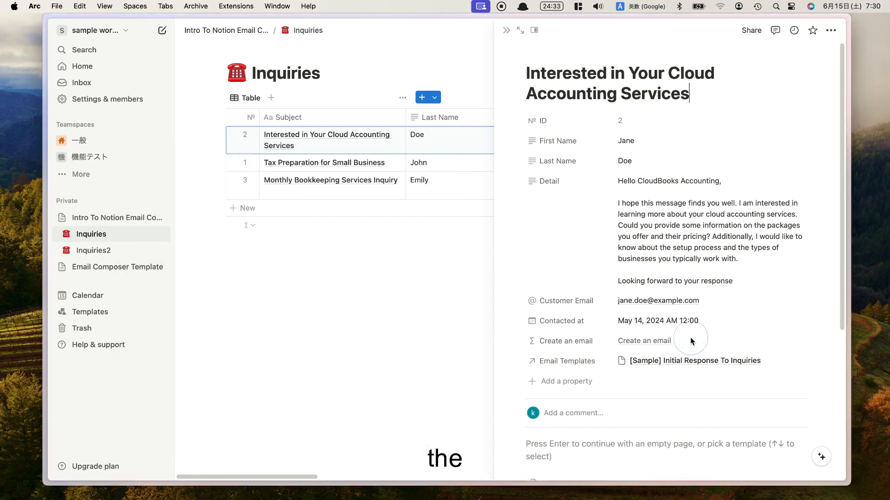
click(686, 342)
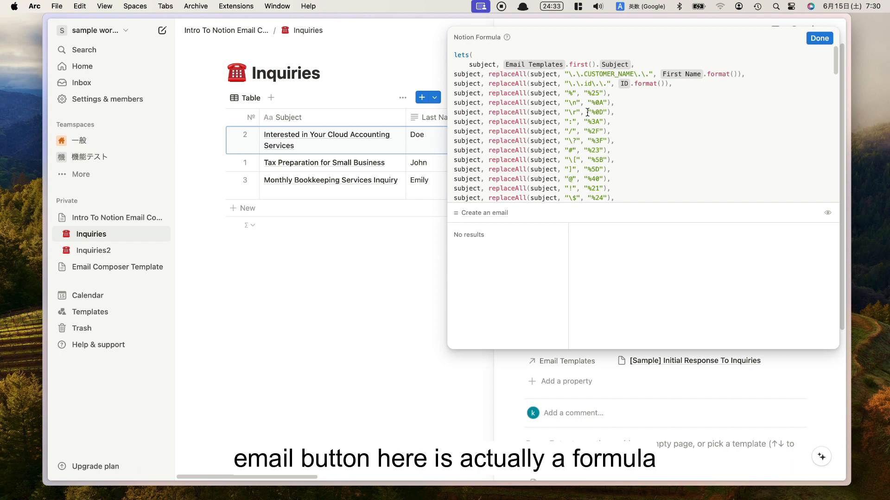
scroll(587, 112, down, 3)
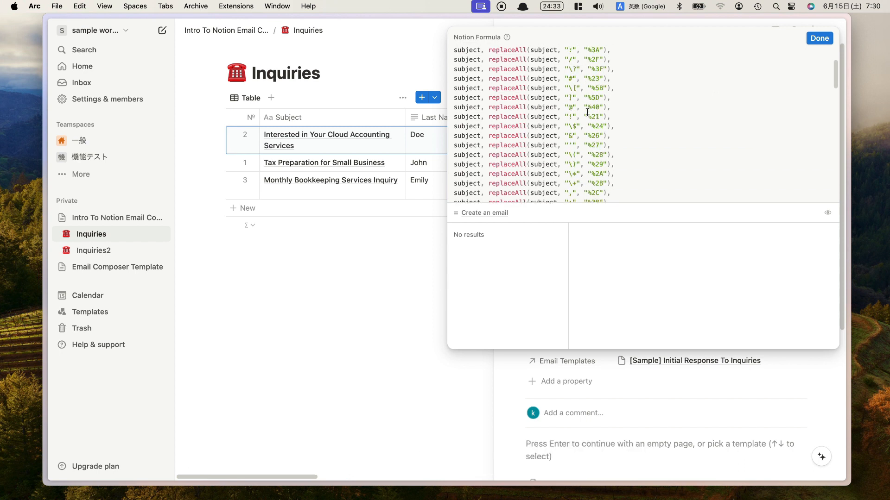
scroll(587, 112, down, 1)
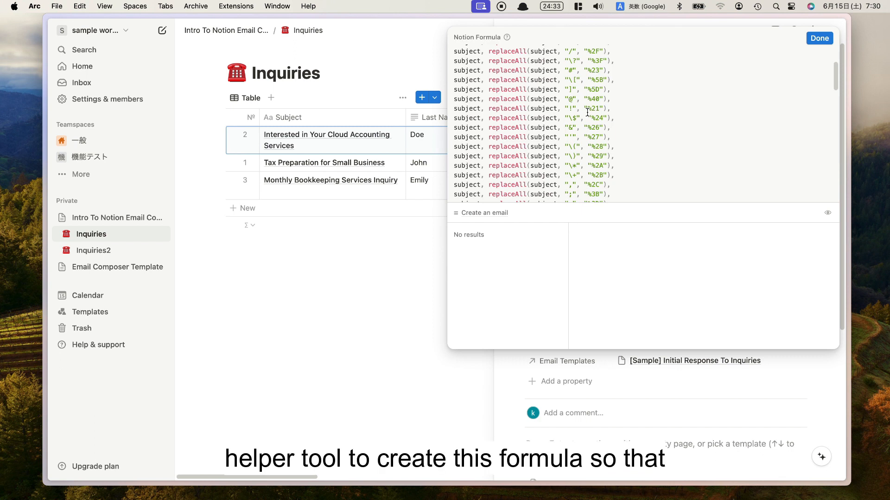
scroll(588, 120, down, 3)
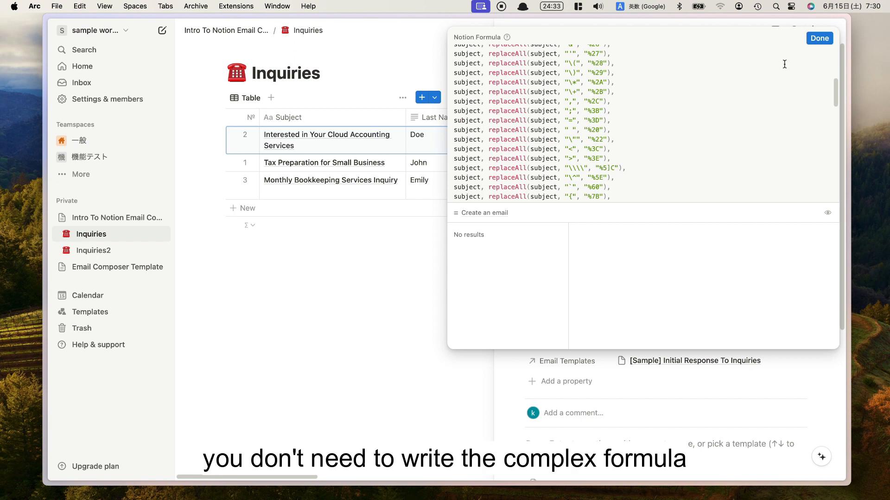
click(816, 39)
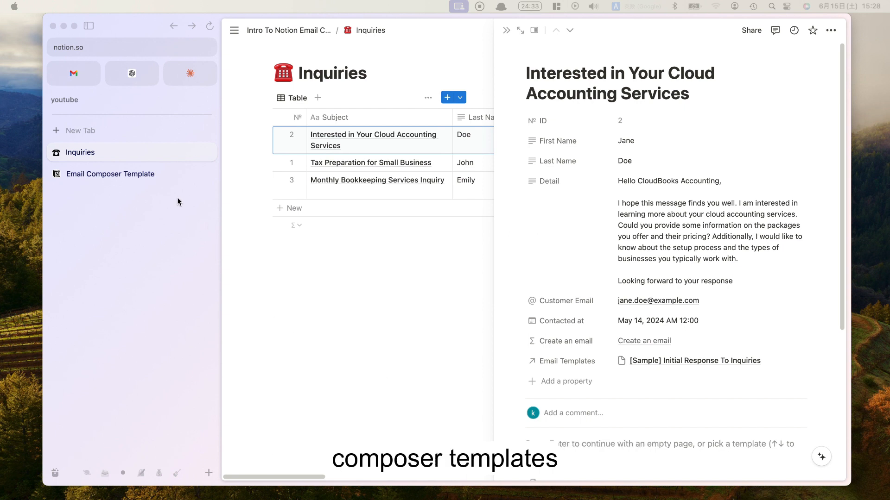
- Look through the published Email Composer Template page and open its Email Templates database
click(148, 177)
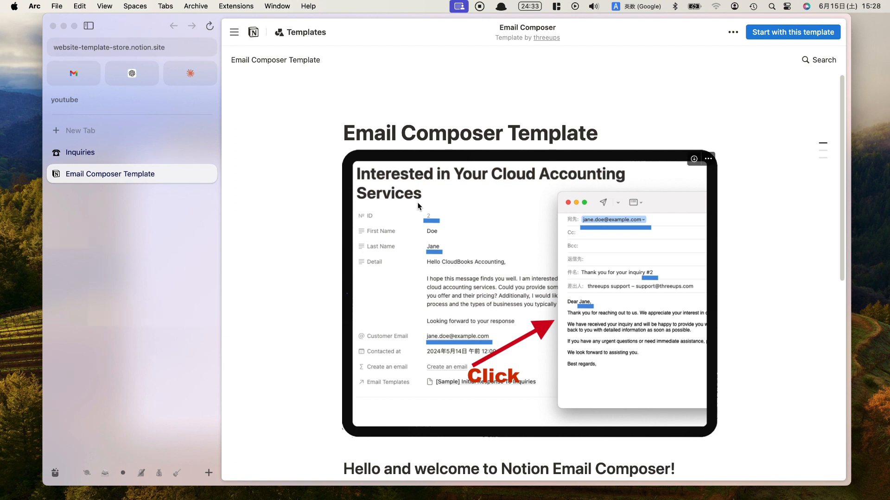
scroll(419, 206, down, 2)
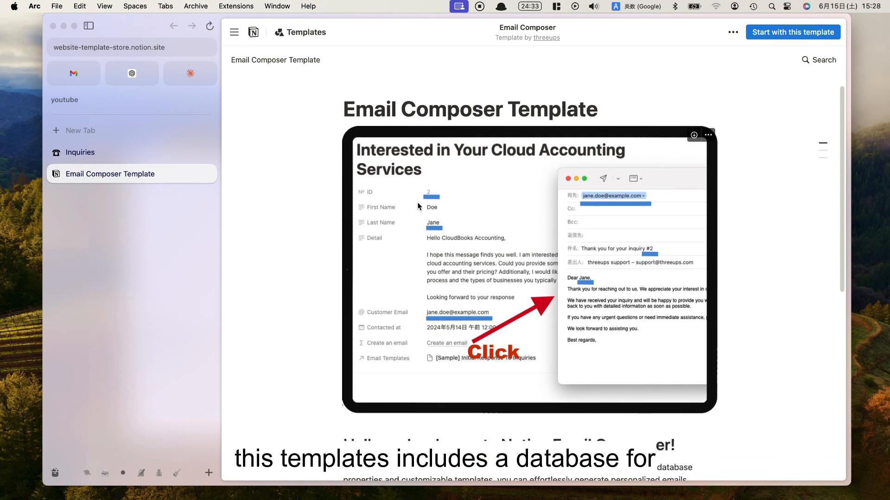
scroll(418, 206, down, 10)
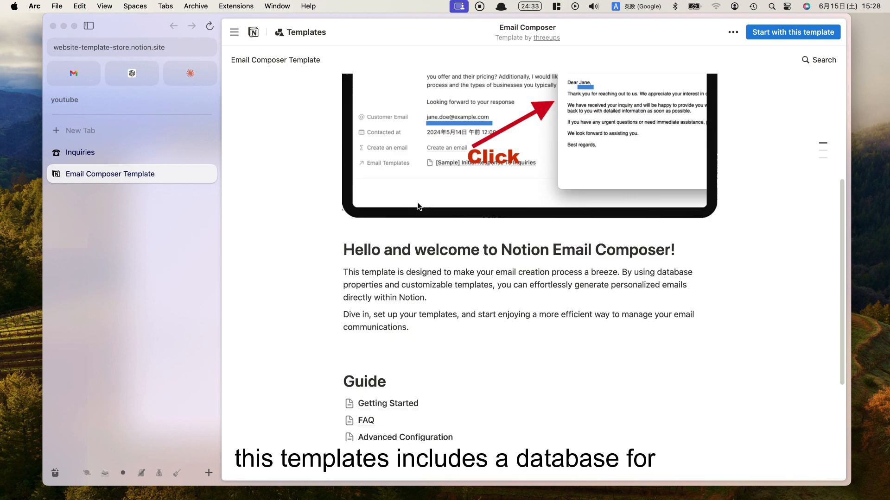
scroll(431, 339, down, 3)
click(431, 338)
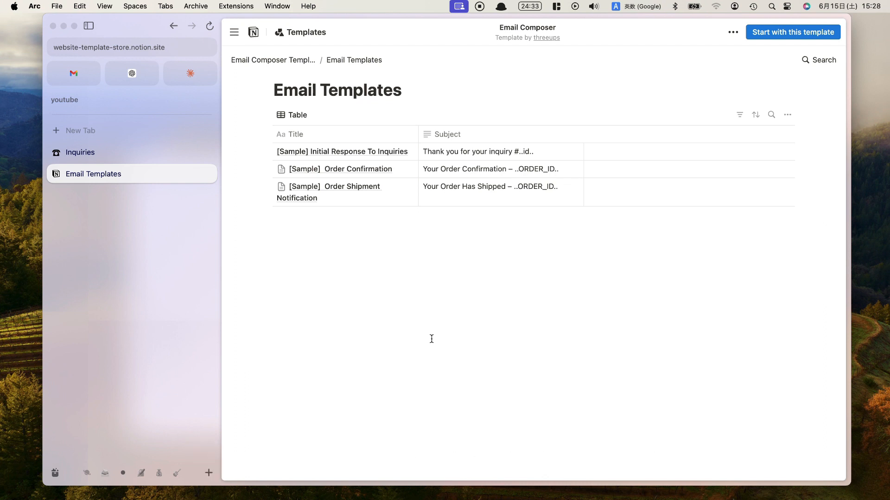
- Start with the Email Composer template and add it to the Private section of the sample workspace
click(772, 36)
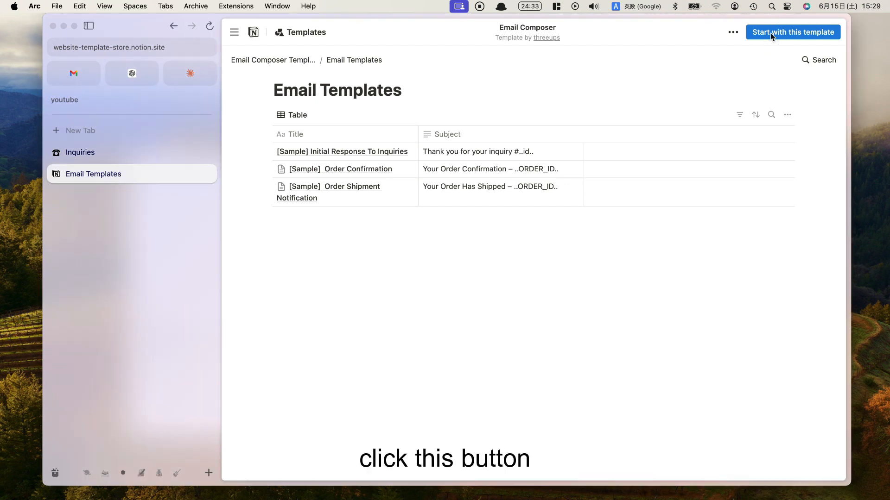
click(773, 37)
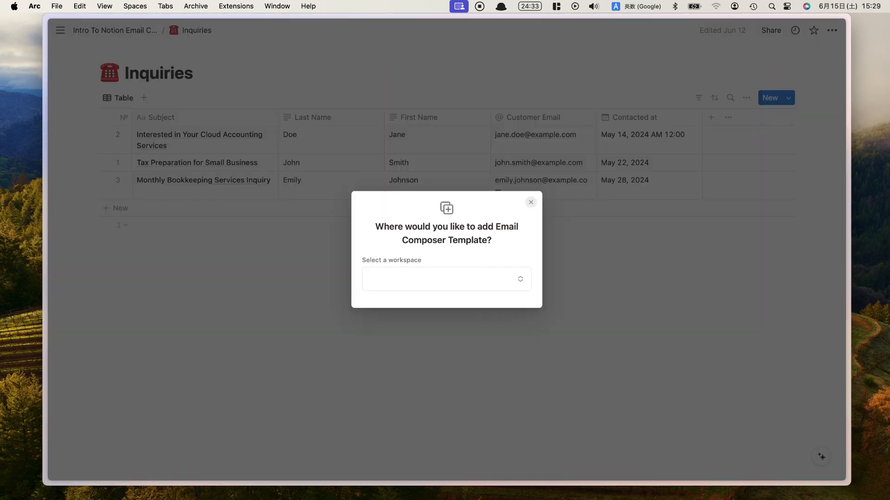
click(490, 291)
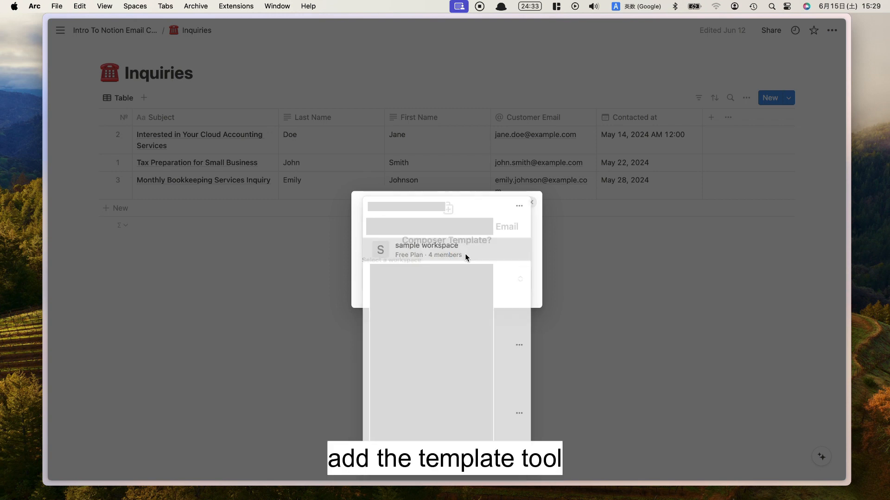
click(466, 255)
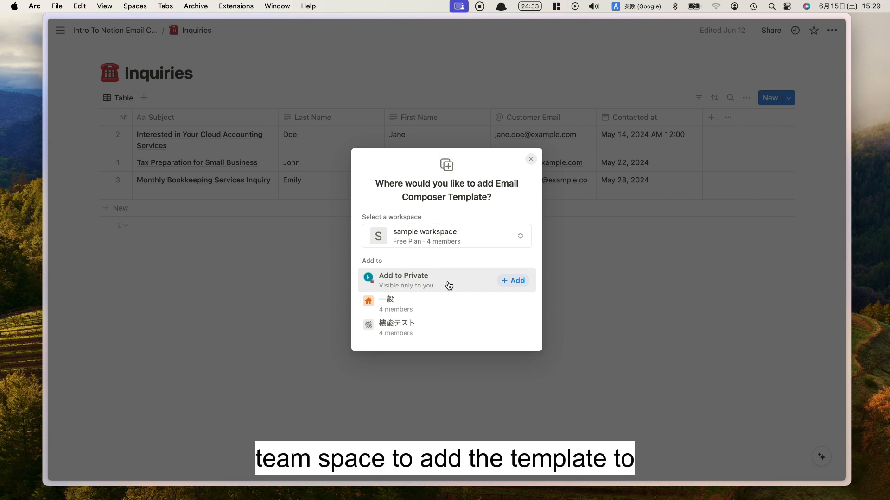
click(448, 284)
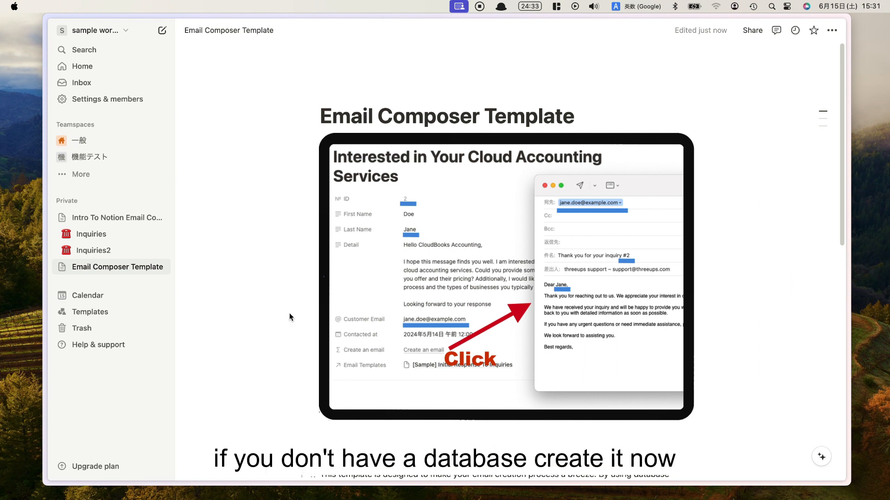
- Open the Inquiries2 database and view the properties of the cloud accounting services inquiry
click(99, 251)
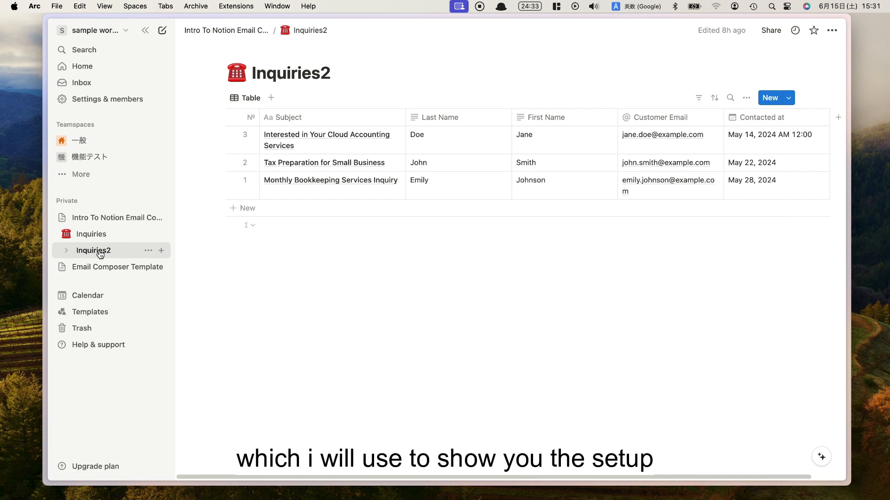
click(396, 136)
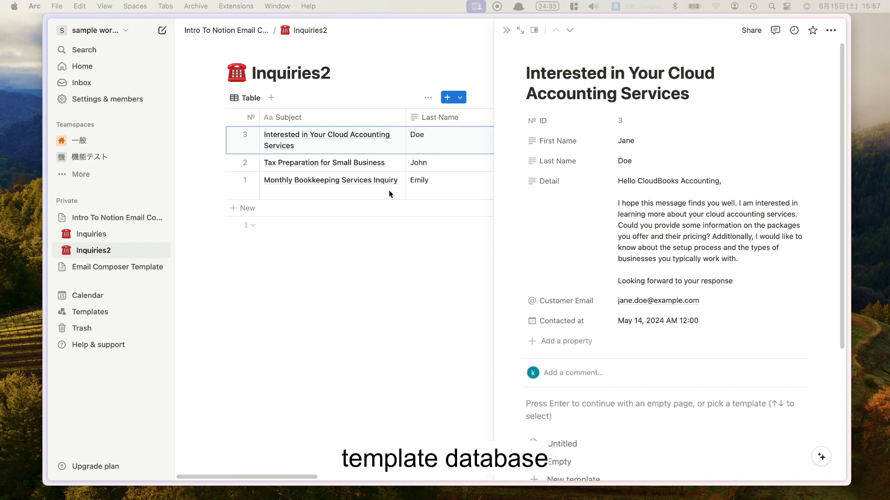
- Open the workspace's Email Templates database, try a new blank entry, and view the [Sample] Initial Response To Inquiries template
click(128, 266)
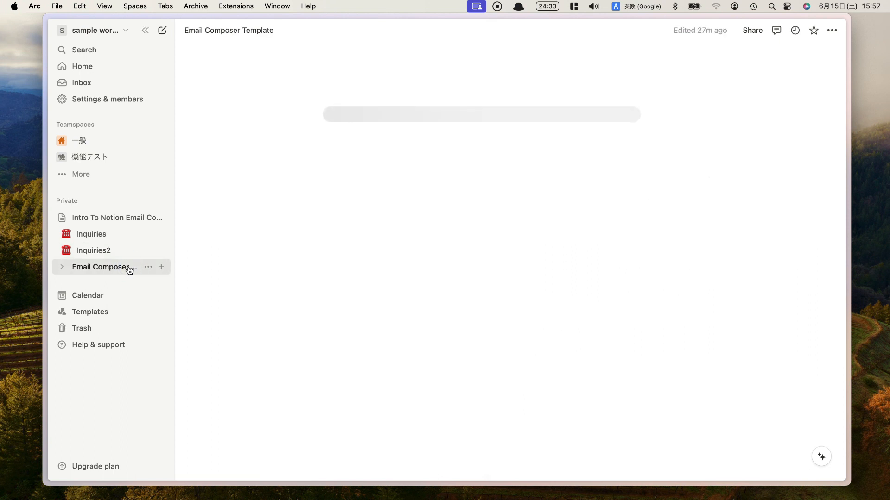
scroll(291, 313, down, 3)
scroll(291, 313, down, 3)
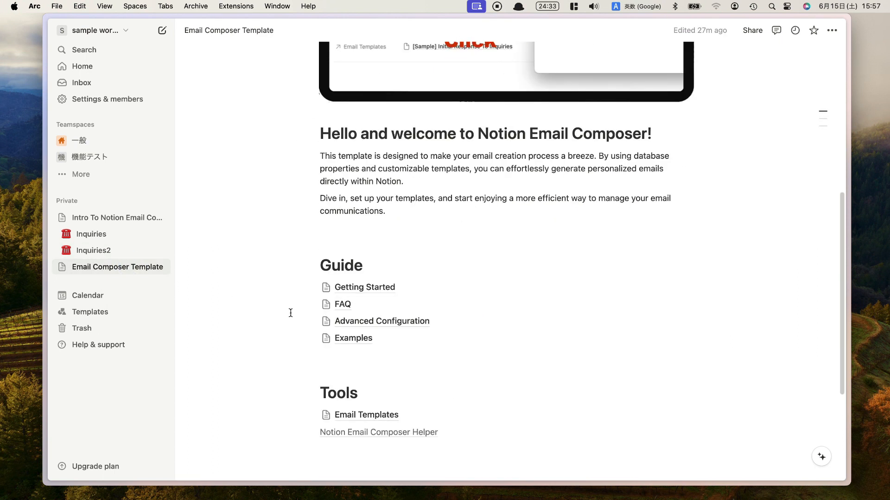
click(350, 398)
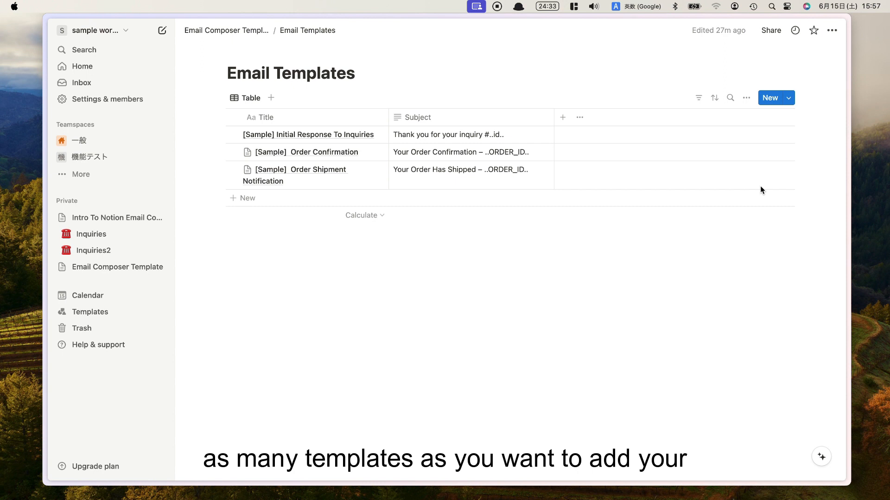
click(774, 98)
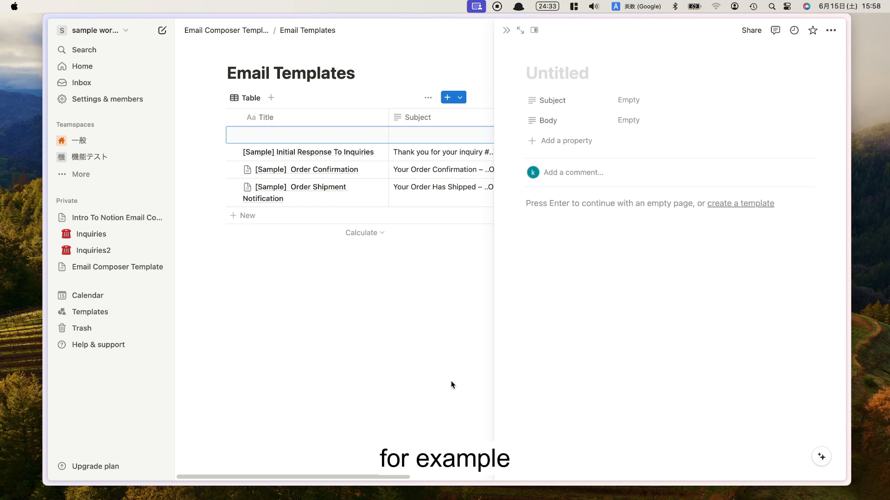
click(373, 152)
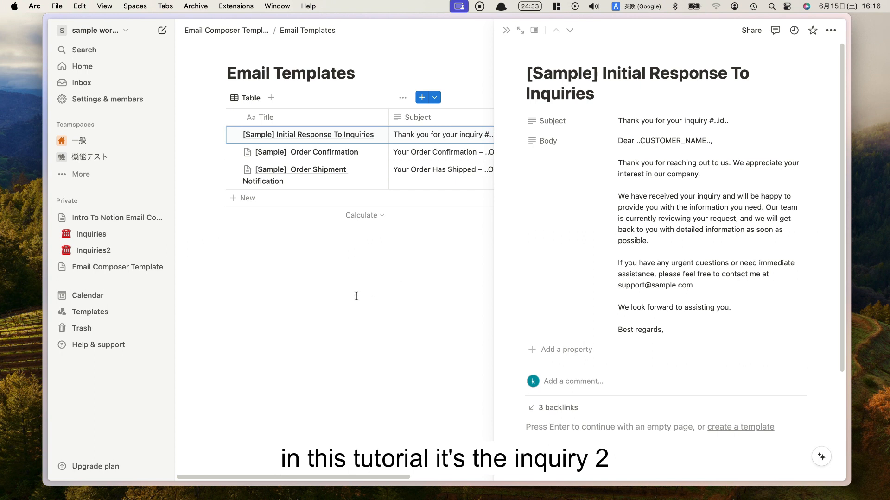
- Create a new page template in the Inquiries2 database
click(103, 253)
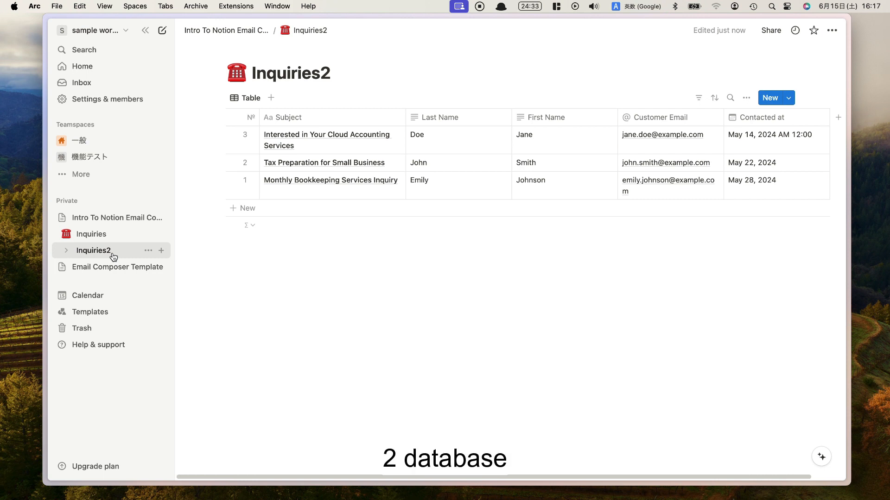
click(789, 99)
click(700, 170)
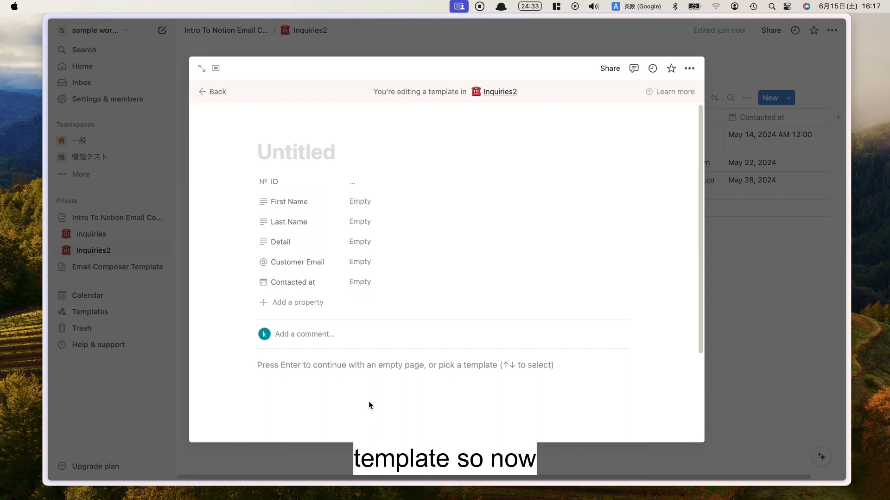
- Add a relation property to the Email Templates database, limited to 1 page, and link [Sample] Initial Response To Inquiries in it
click(301, 302)
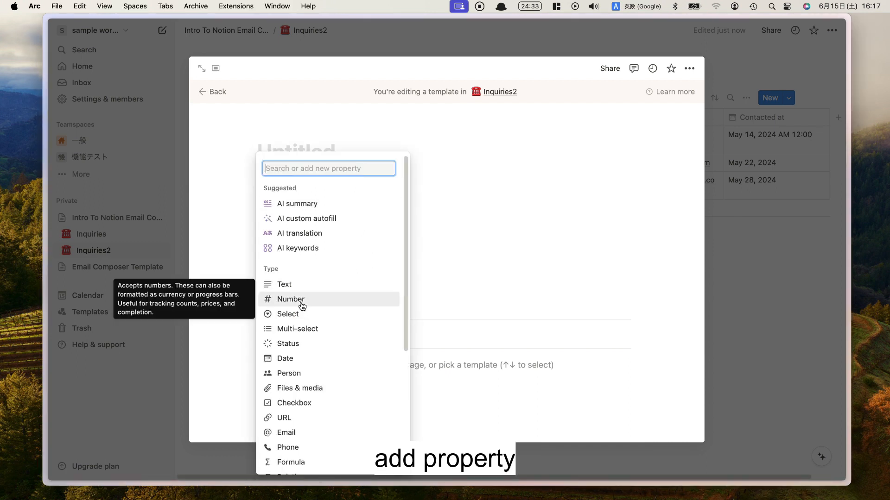
text(re)
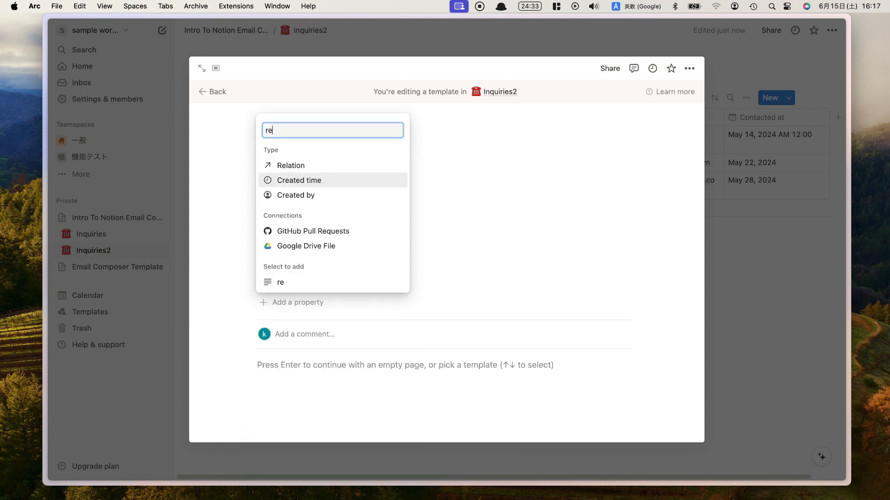
click(298, 167)
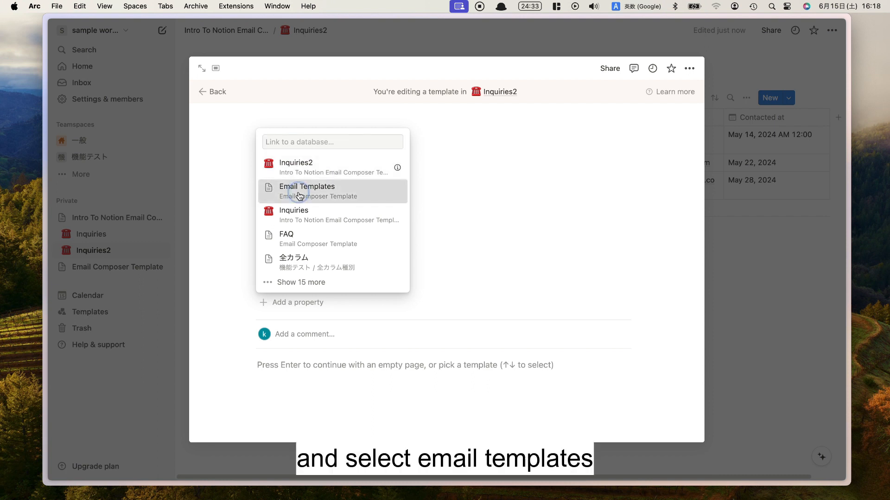
click(299, 191)
click(366, 146)
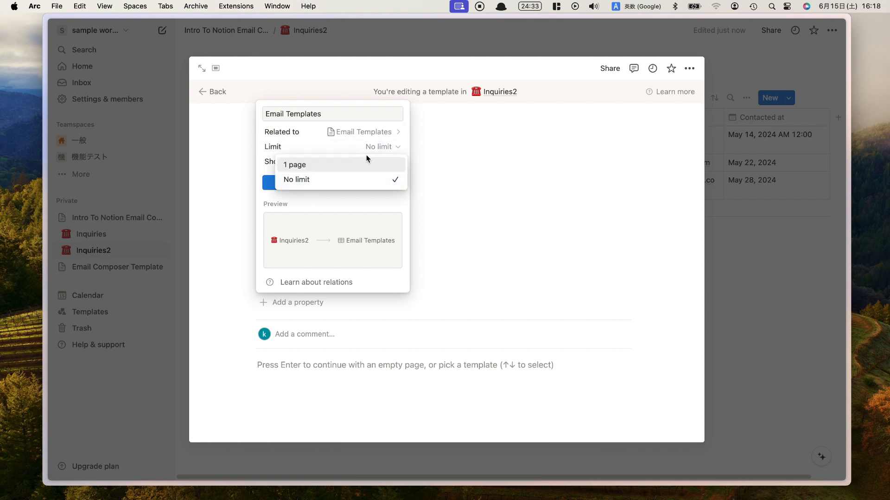
click(366, 165)
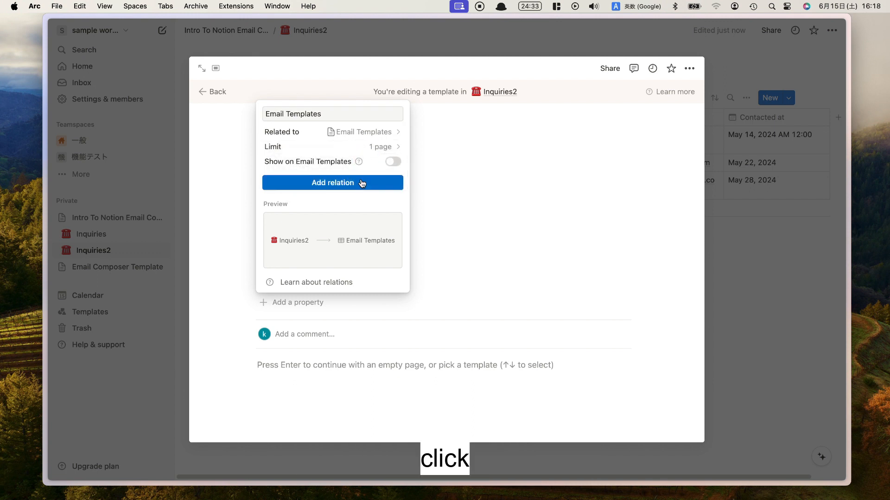
click(361, 184)
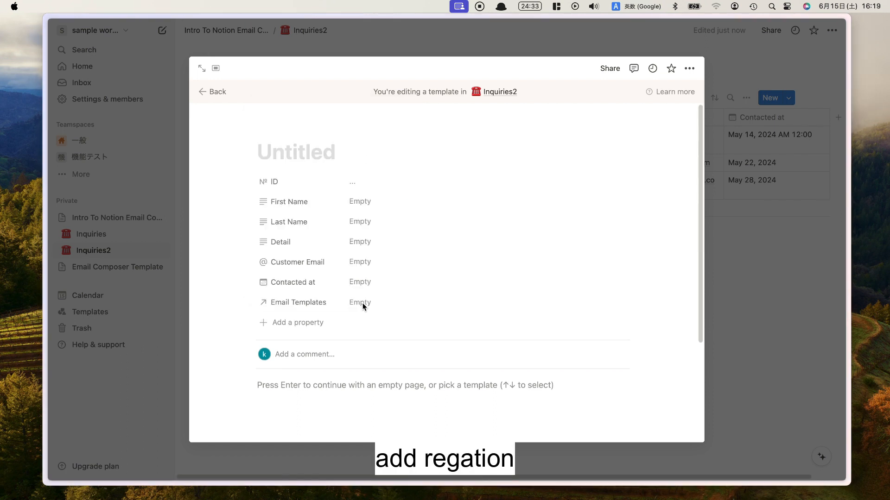
click(362, 303)
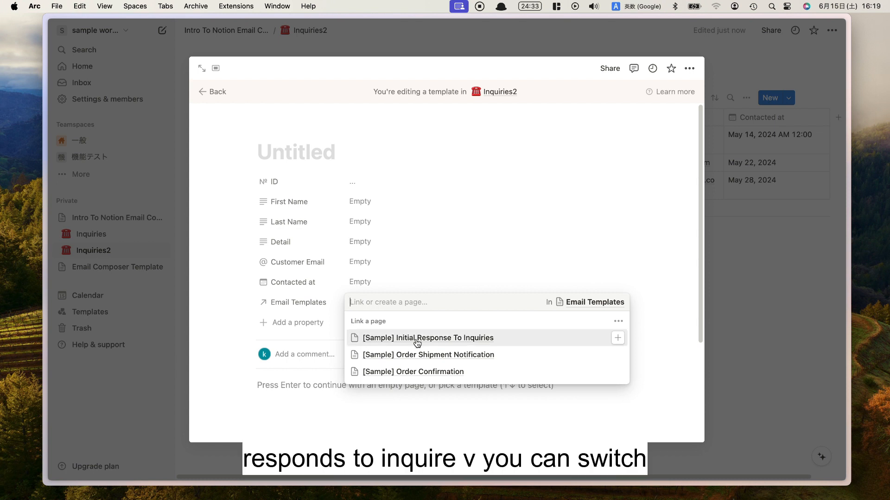
click(417, 342)
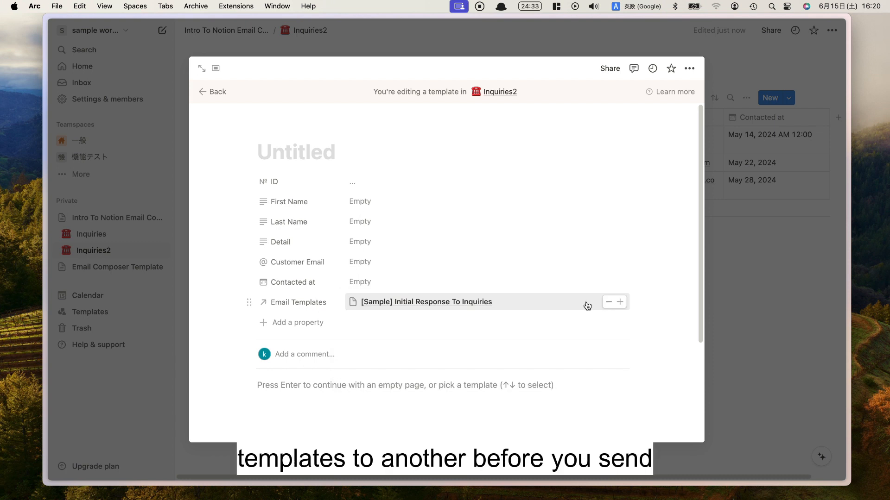
- Try switching the linked email template to [Sample] Order Shipment Notification and back to [Sample] Initial Response To Inquiries
click(619, 302)
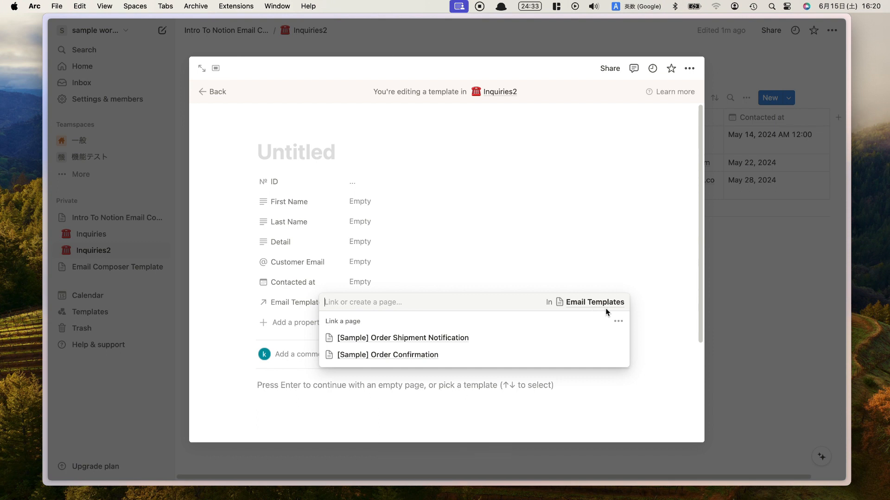
click(585, 339)
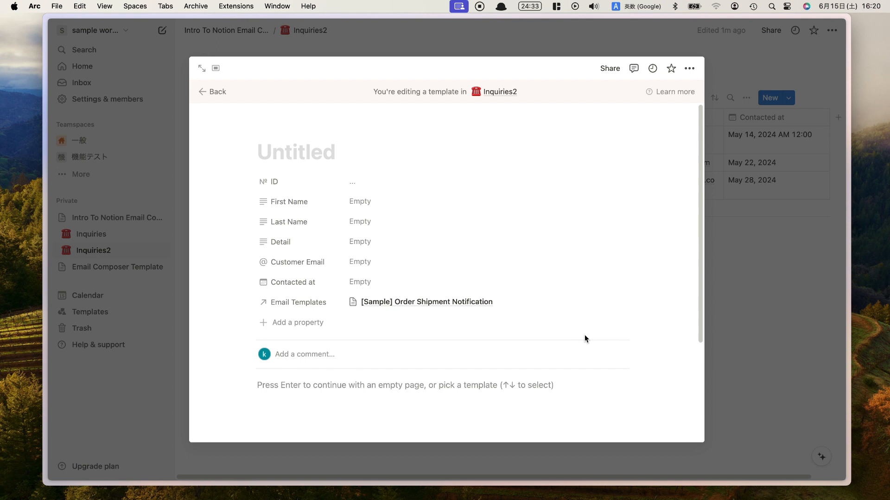
click(624, 302)
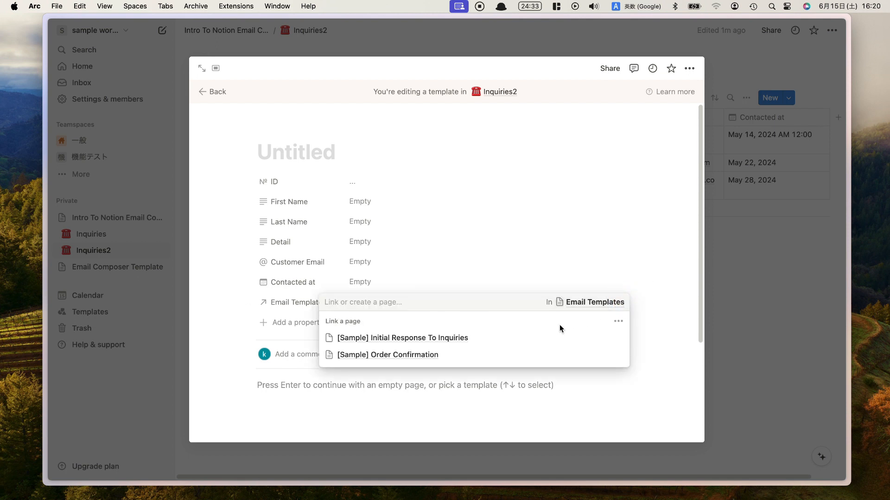
click(533, 338)
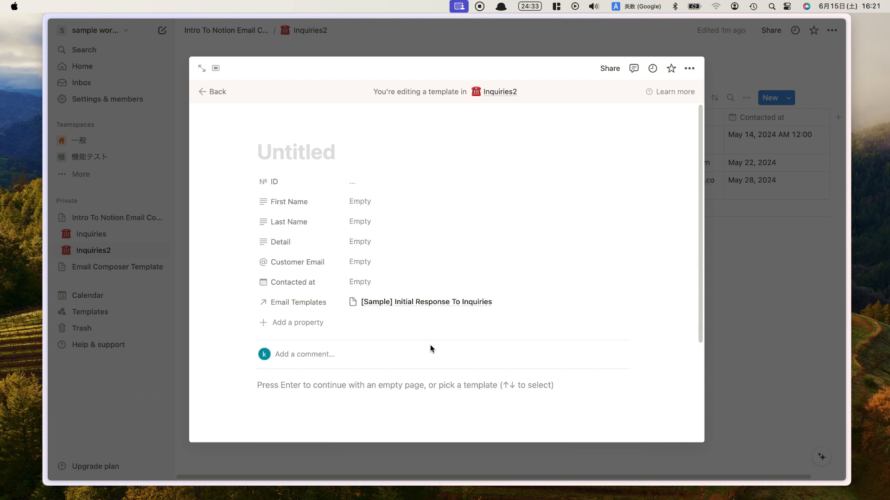
- Add a formula property named Send an Email to the Inquiries2 page template
click(306, 325)
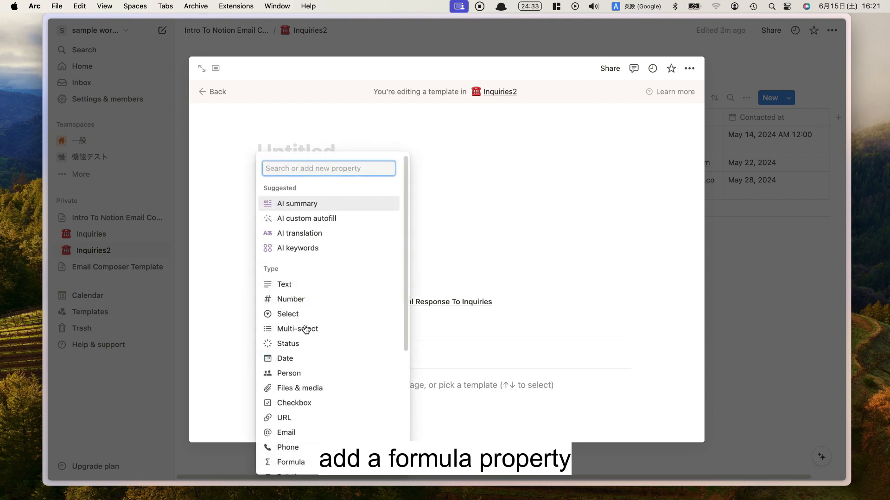
text(formula)
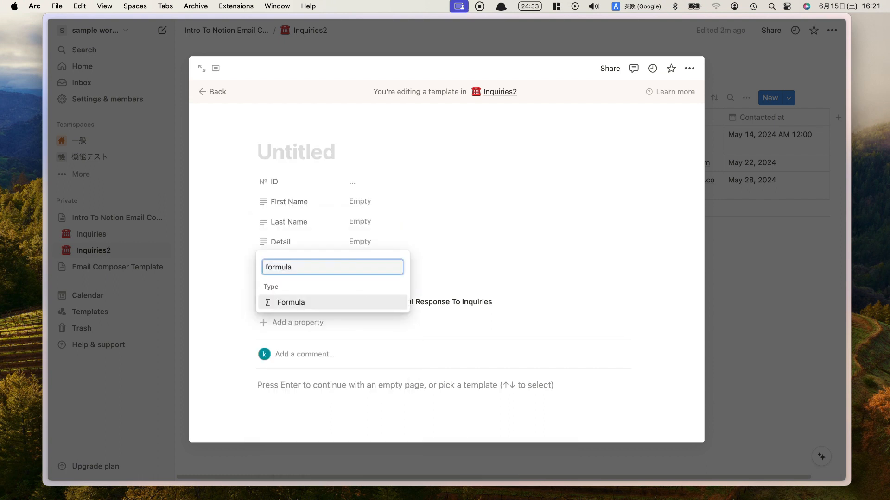
click(308, 302)
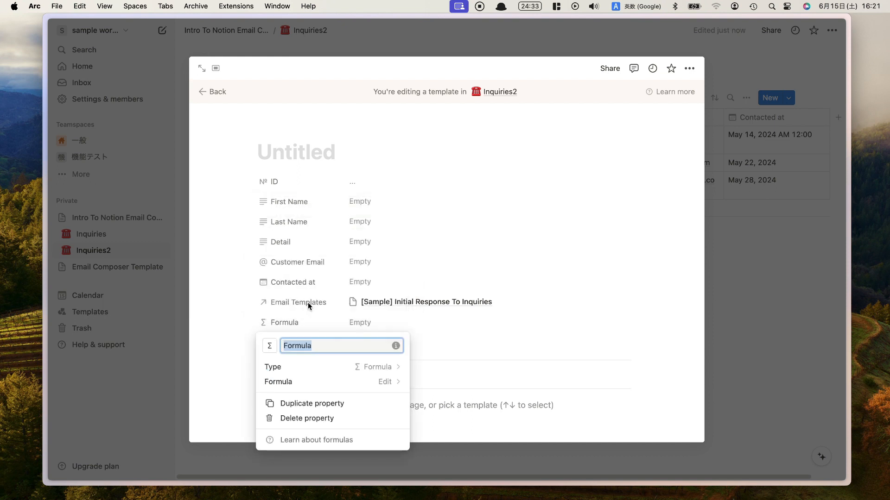
text(Send an Emai)
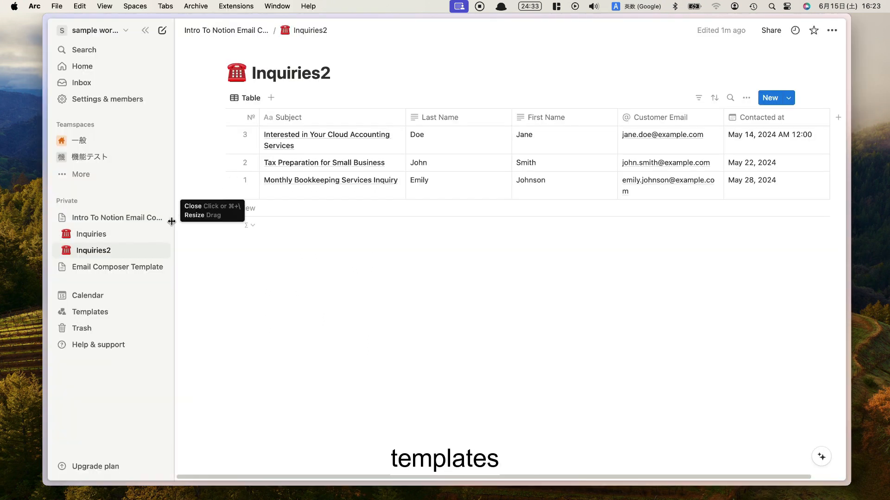
- Open the Notion Email Composer Helper from the Tools section of the Email Composer Template page
click(139, 272)
scroll(305, 359, down, 10)
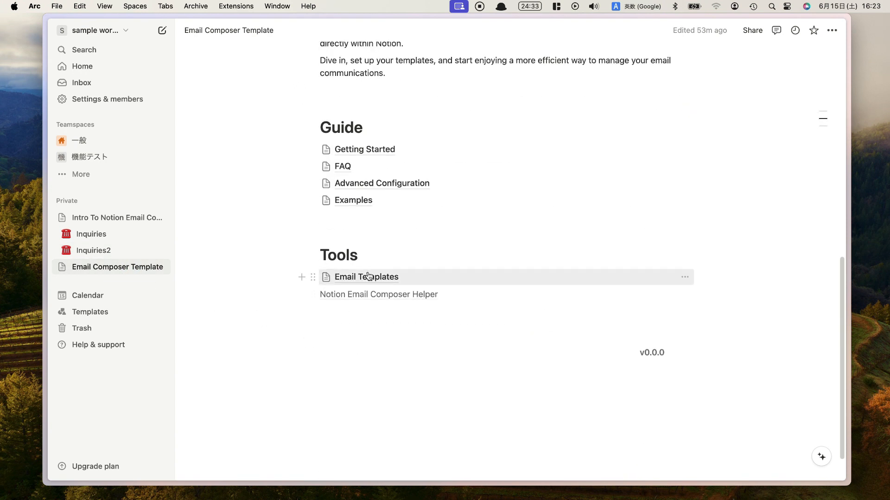
click(372, 302)
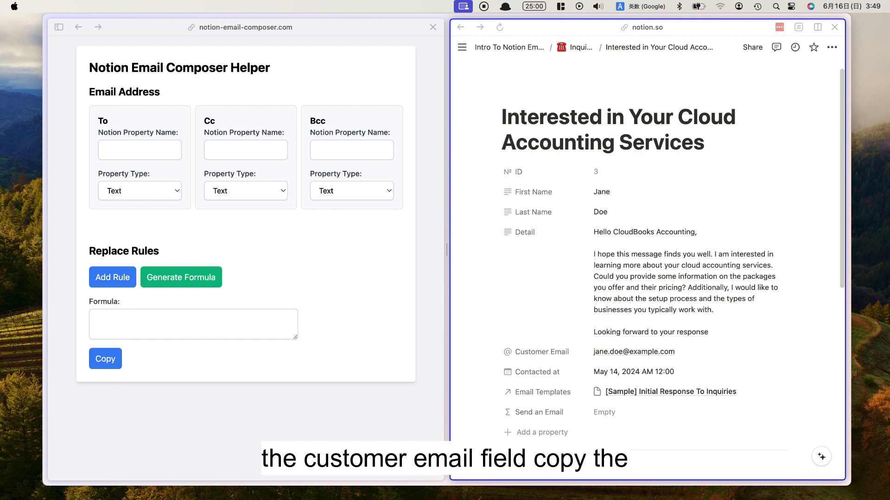
- Copy the Customer Email property name from the inquiry into the helper's To recipient and set its property type to Email
click(540, 352)
key(super+c)
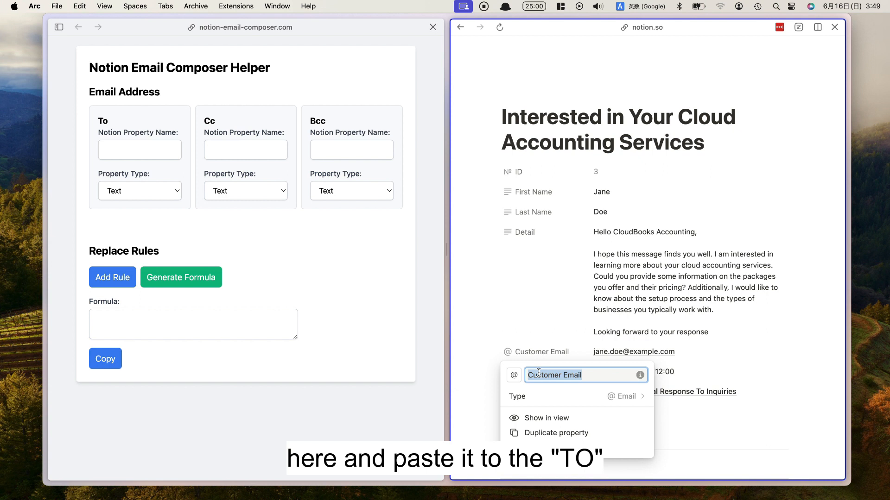
click(154, 149)
key(super+v)
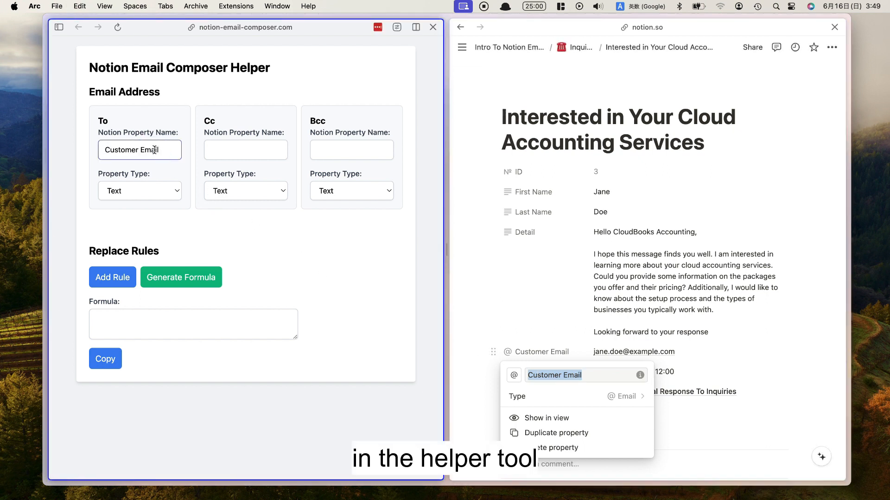
click(150, 193)
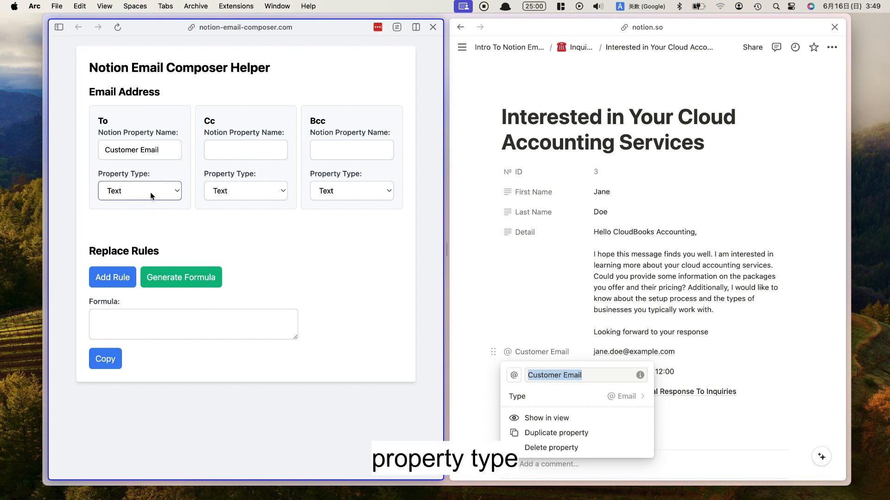
click(149, 204)
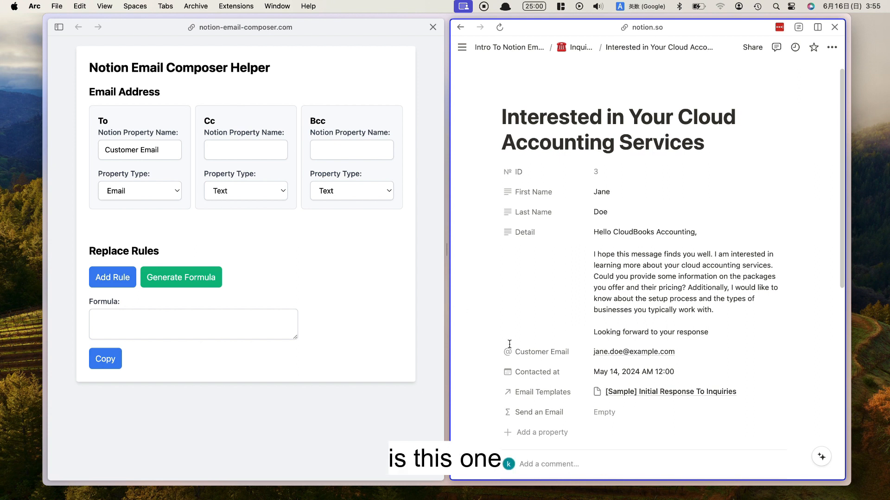
- Open the inquiry's linked email template as a full page and add a replace rule with the placeholder id in the helper
click(649, 369)
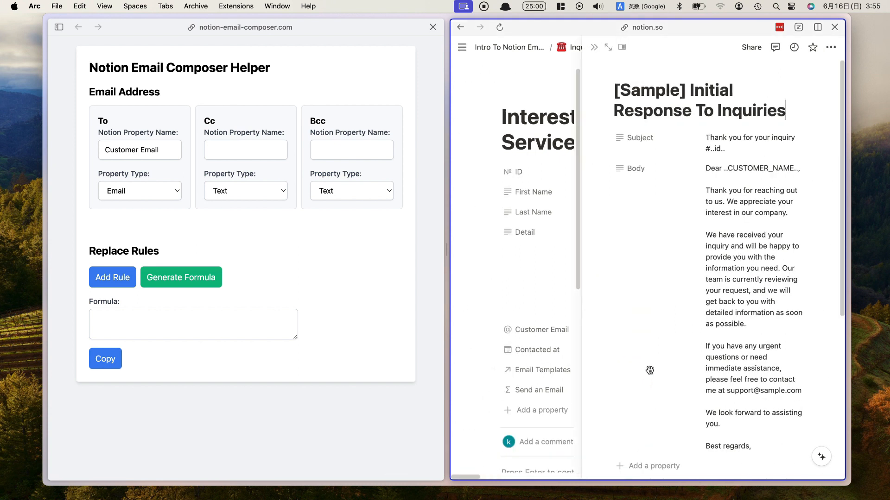
click(608, 47)
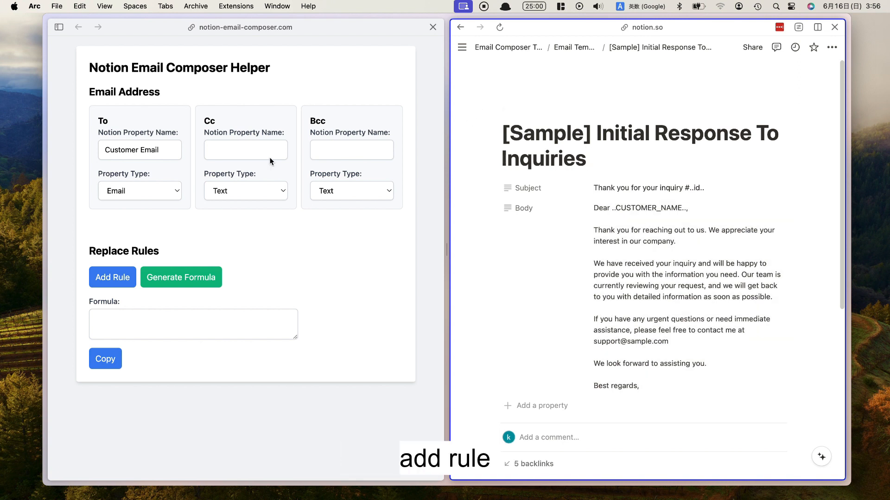
click(120, 250)
click(120, 278)
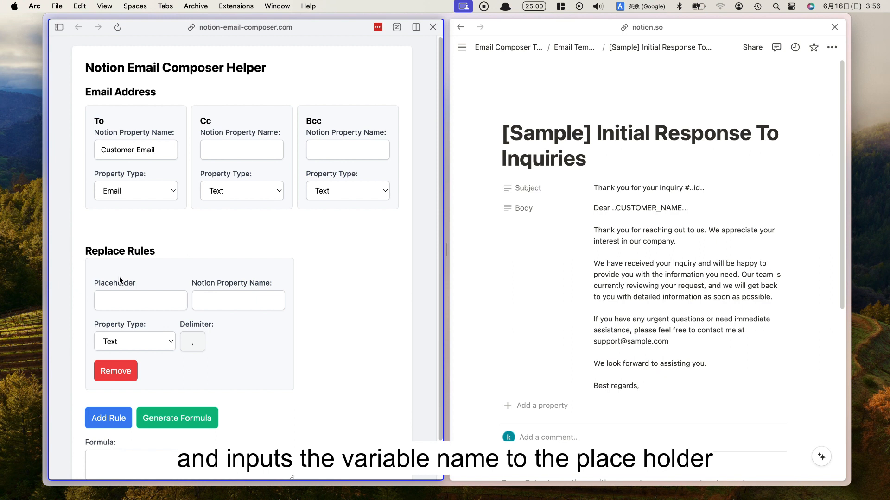
click(140, 303)
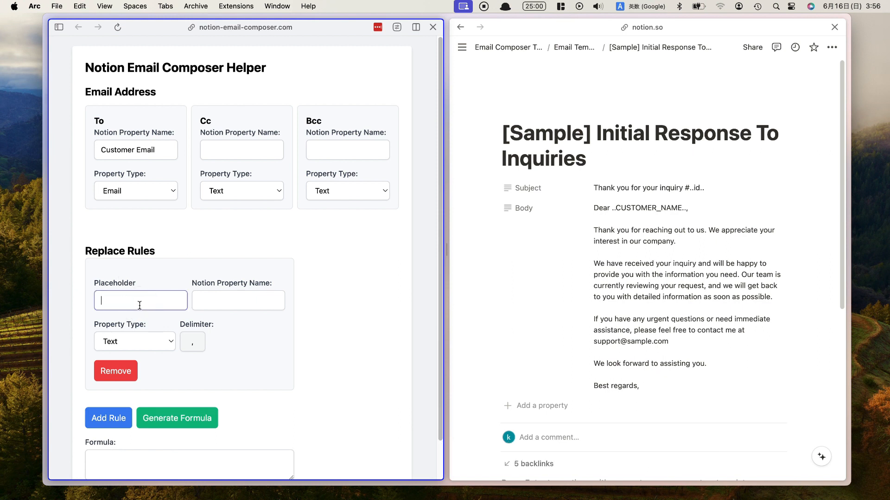
text(id)
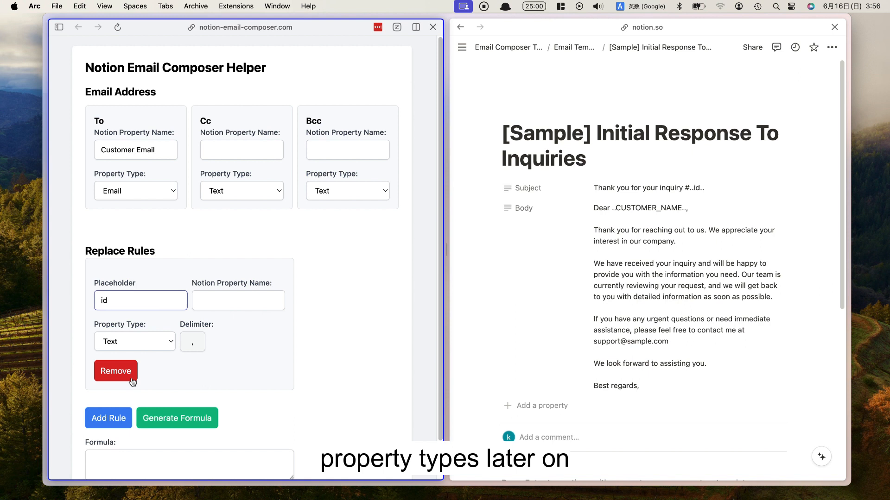
- Add a second replace rule and fill its placeholder with CUSTOMER_NAME copied from the template's body
click(116, 419)
scroll(208, 393, down, 1)
scroll(211, 394, down, 1)
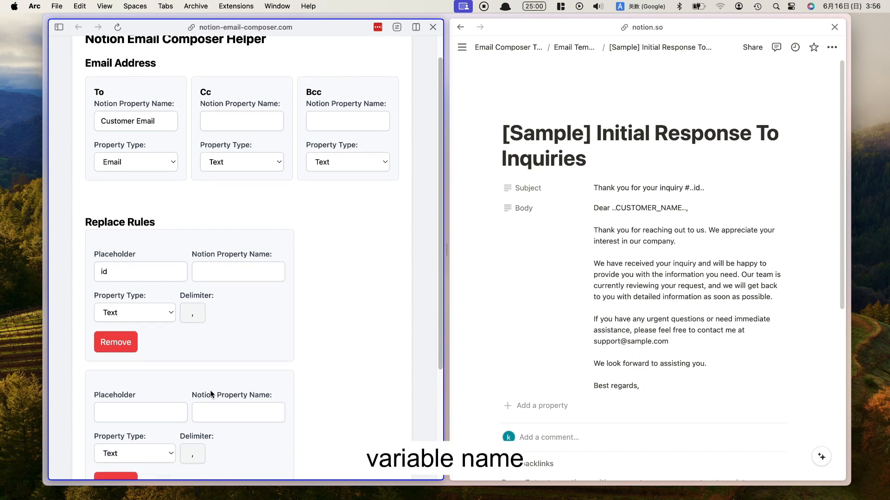
click(660, 220)
double_click(654, 208)
key(super+c)
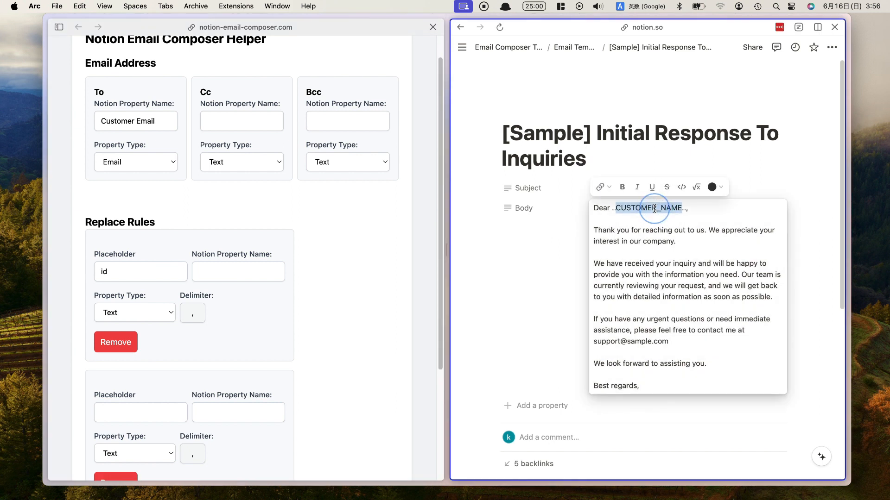
scroll(309, 341, down, 3)
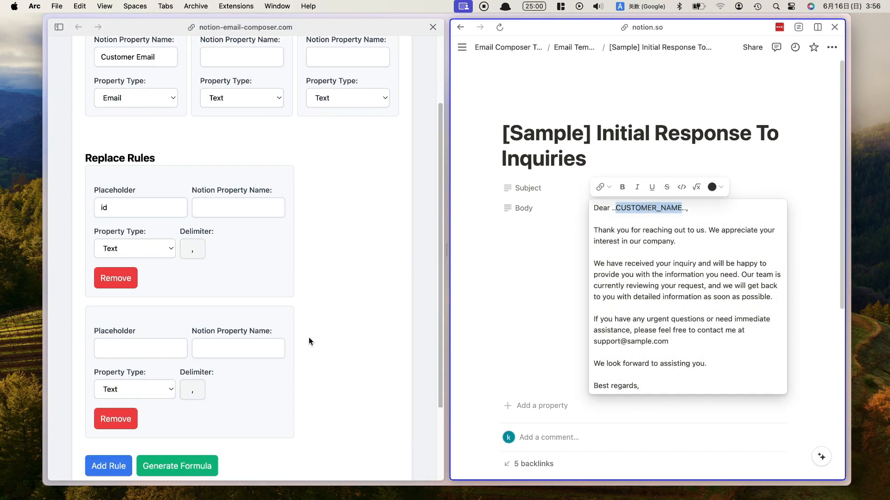
click(171, 347)
key(super+v)
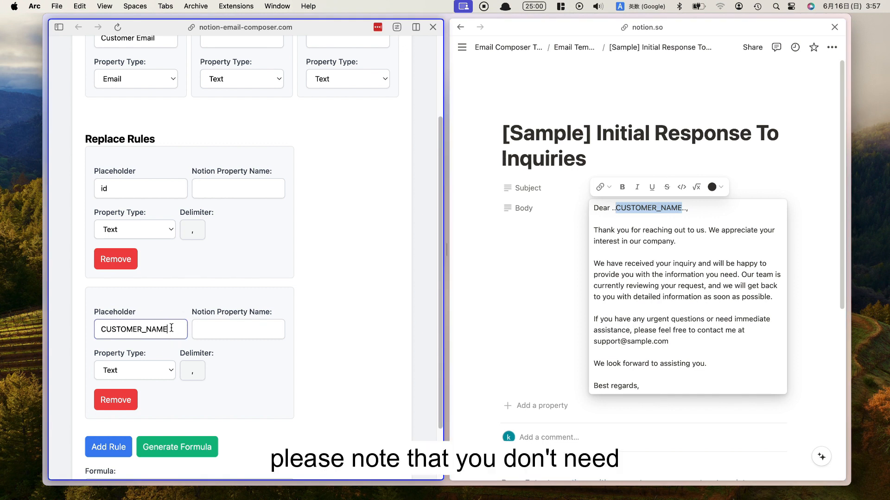
- Examine the dots around CUSTOMER_NAME in the template body and compare them with the second rule's placeholder
click(610, 208)
click(610, 209)
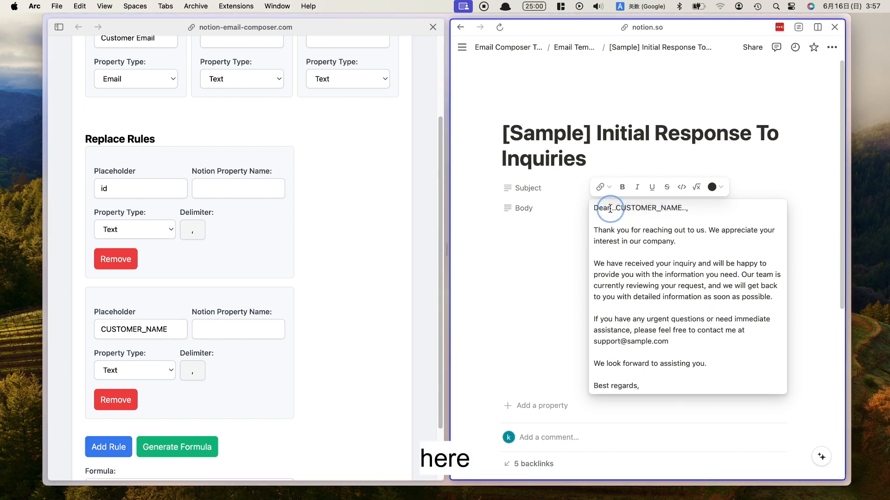
click(682, 211)
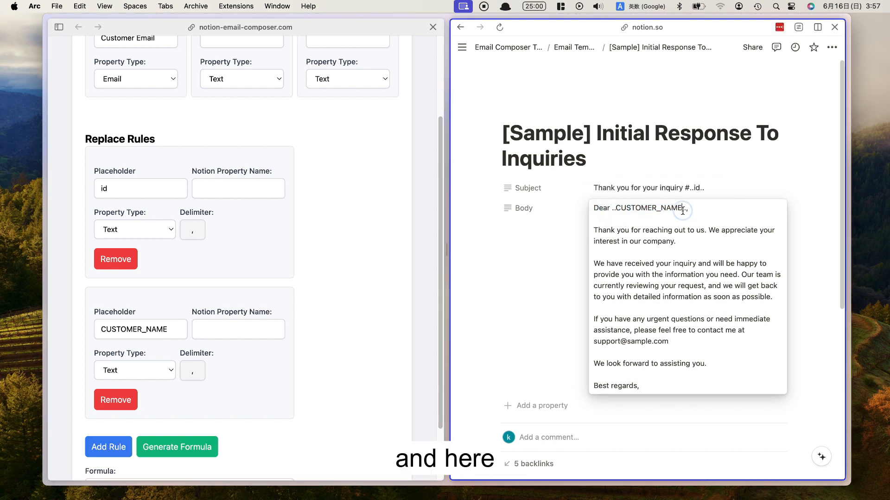
drag(682, 210, 691, 210)
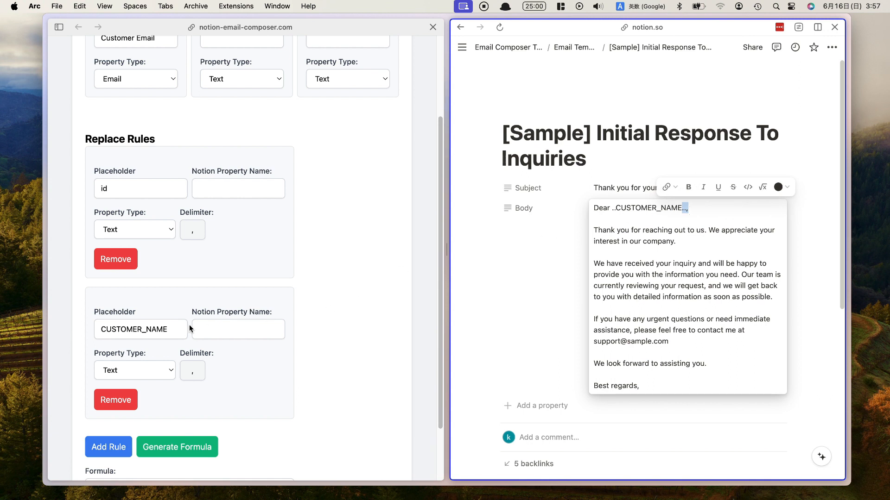
click(164, 330)
double_click(157, 331)
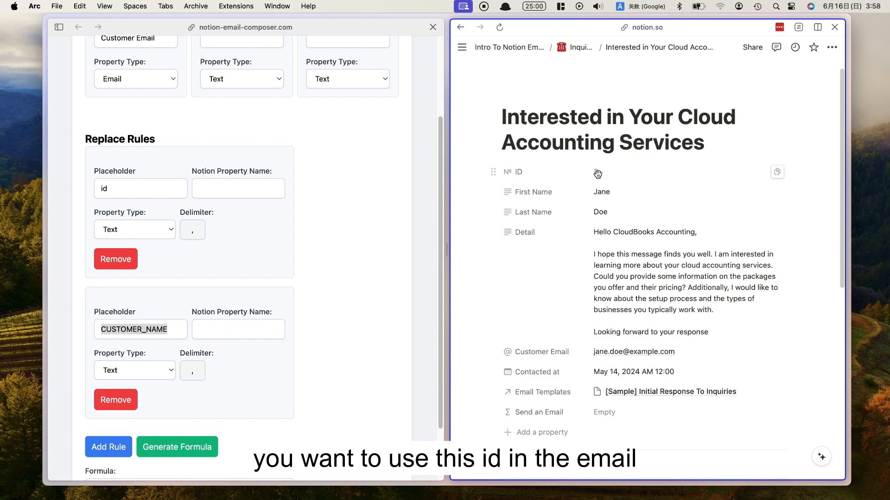
- Copy the inquiry's ID property name into the id replace rule's Notion property name and set that rule's property type to ID
click(560, 173)
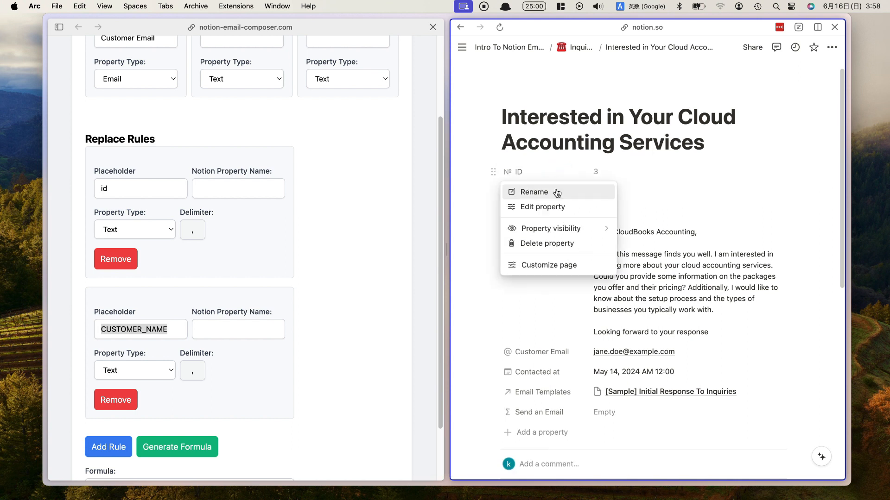
click(556, 193)
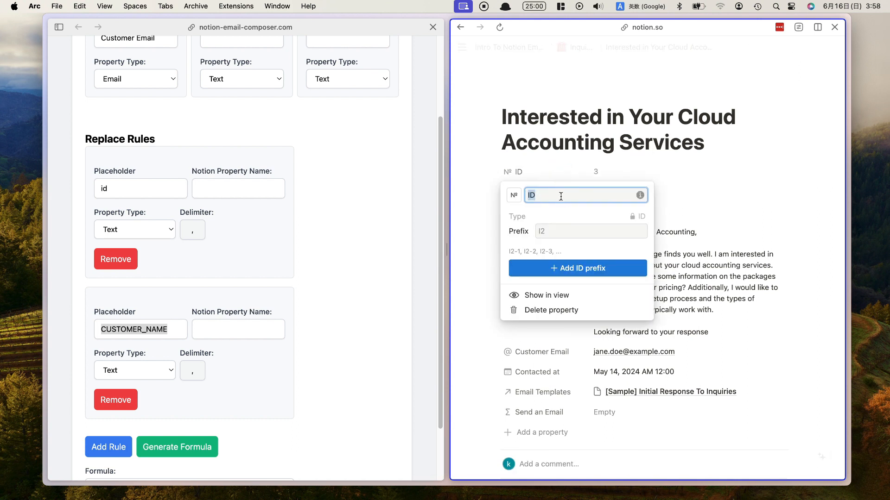
key(super+c)
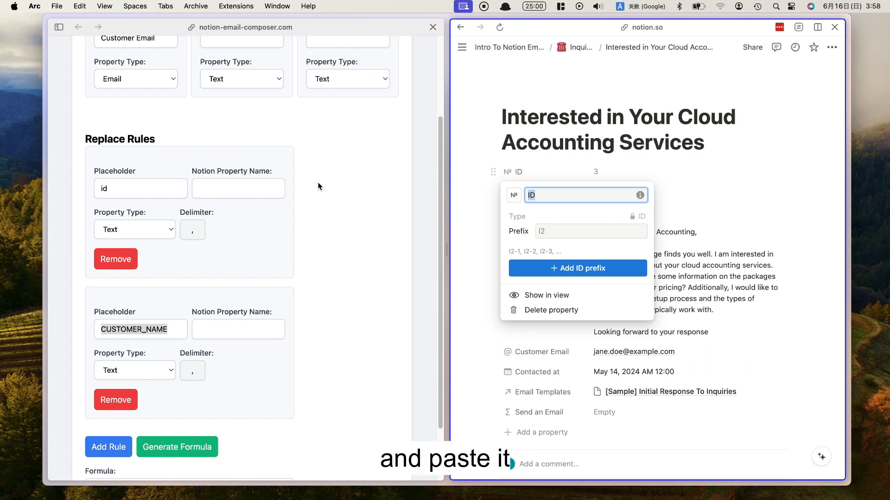
click(258, 186)
key(super+v)
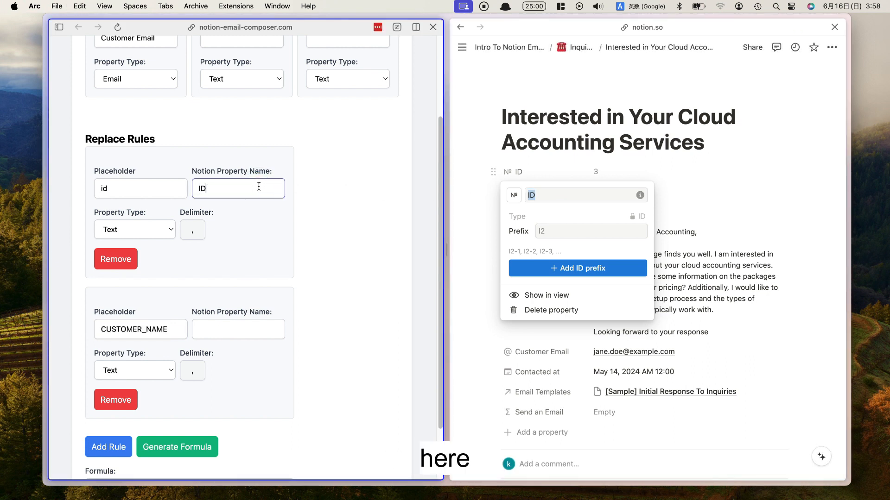
click(153, 229)
click(143, 203)
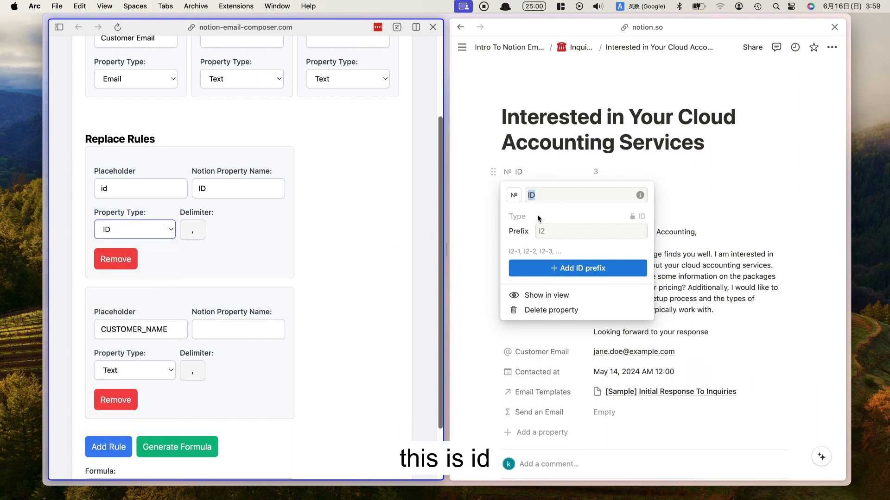
mouse_move(643, 218)
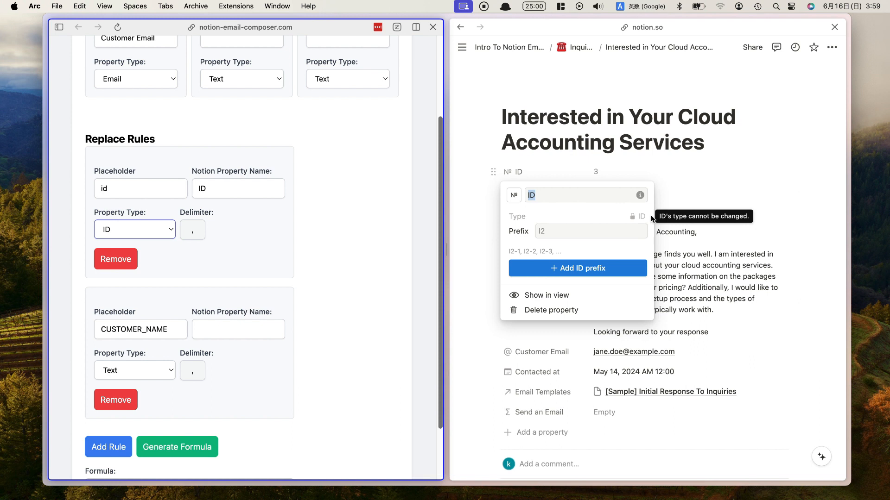
click(667, 206)
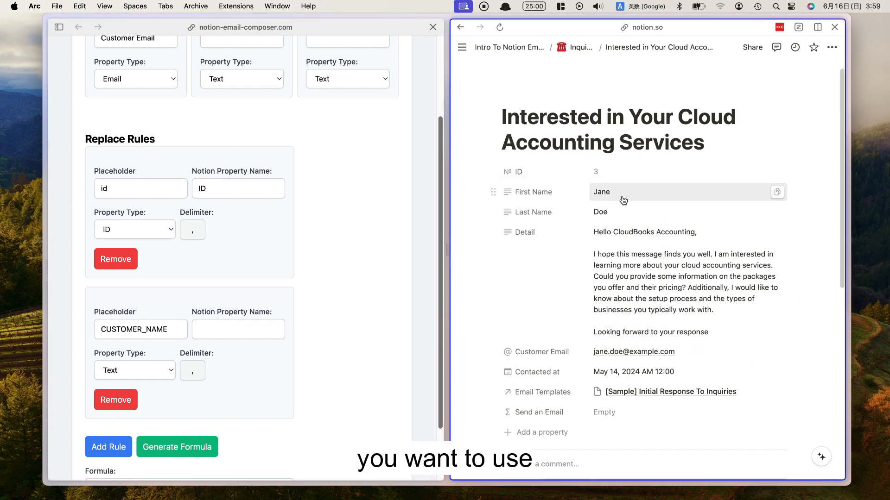
- Copy the inquiry's First Name property name into the CUSTOMER_NAME replace rule's Notion property name
click(556, 197)
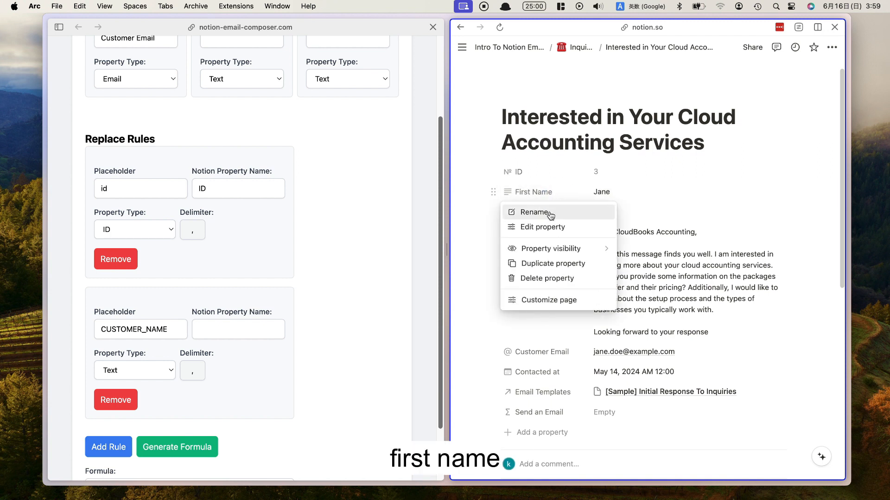
click(521, 208)
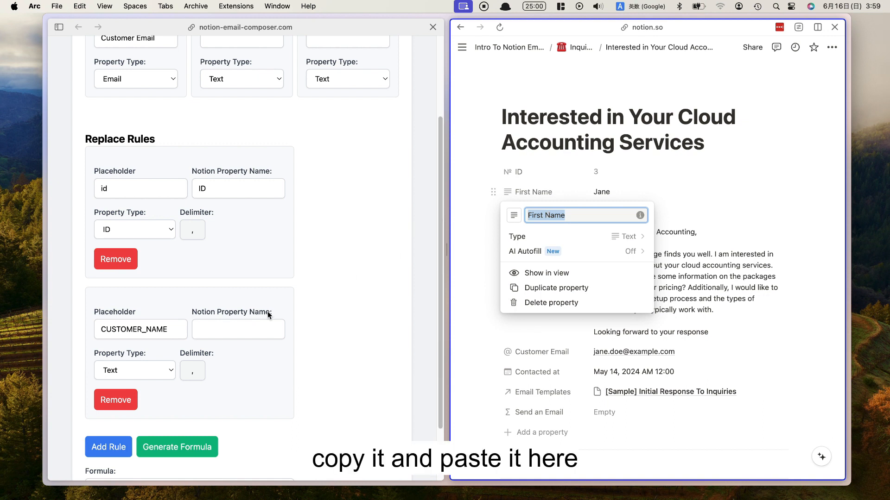
click(242, 326)
key(super+v)
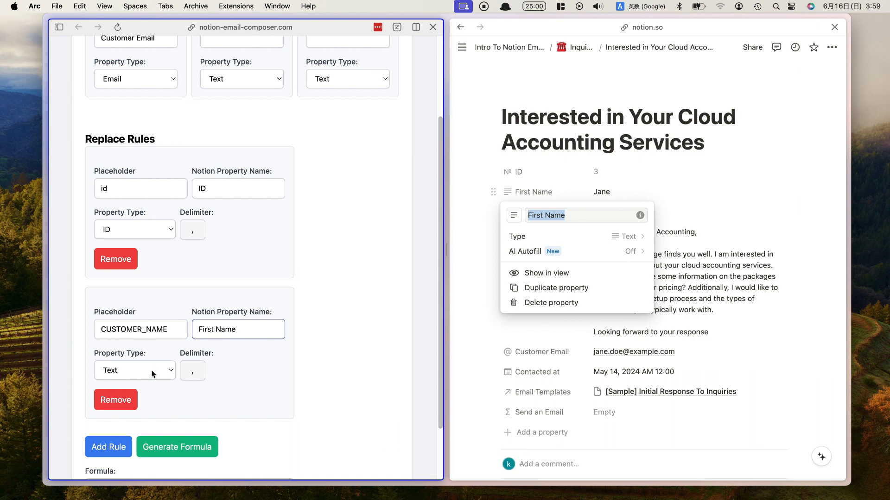
- Generate the formula in the helper from both replace rules and copy it to the clipboard
scroll(356, 294, down, 3)
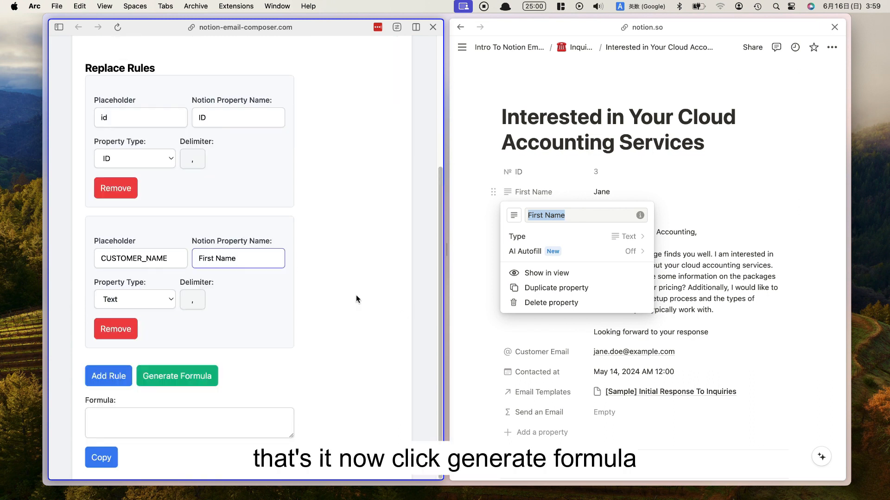
click(188, 381)
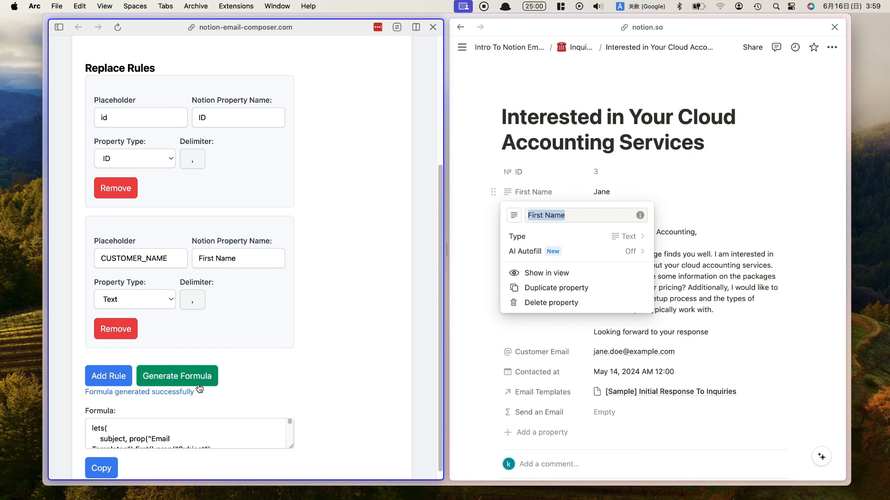
click(102, 469)
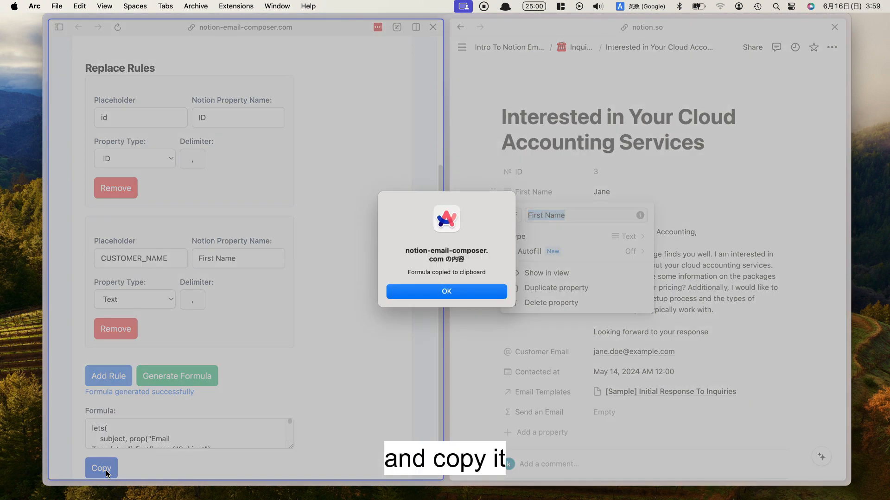
click(431, 292)
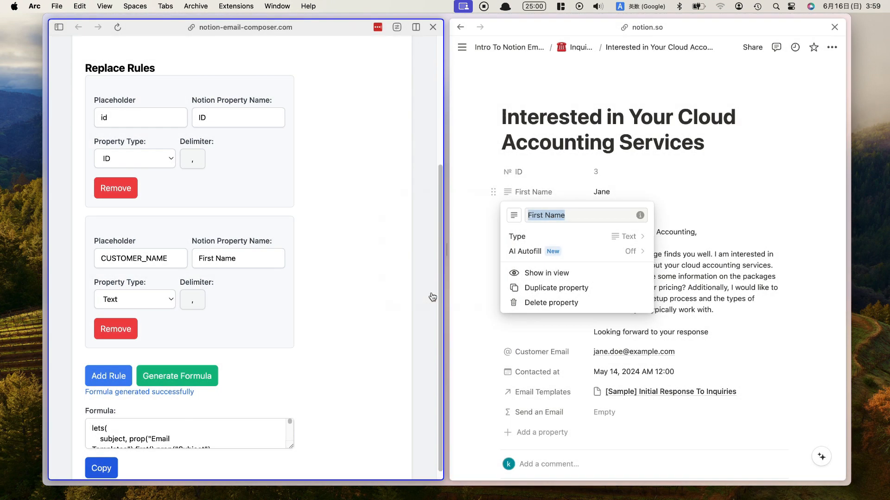
- Paste the generated formula into the inquiry's empty Send an Email property and save it
click(629, 413)
click(630, 414)
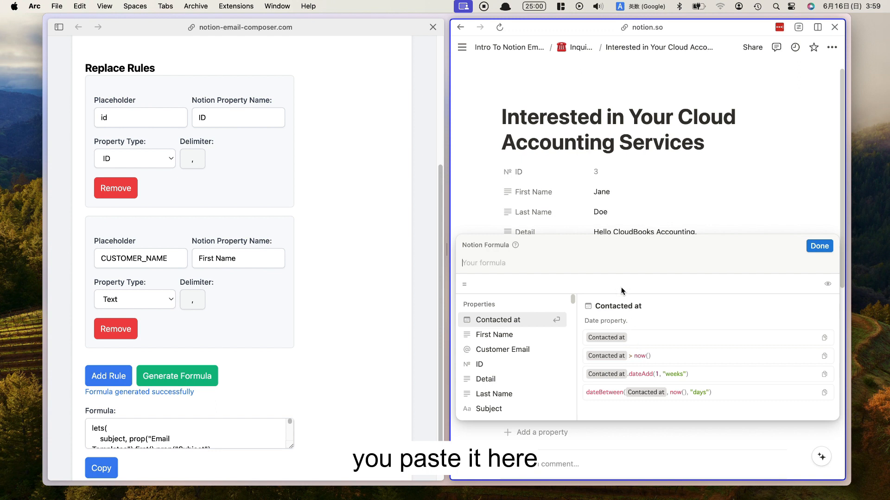
key(super+v)
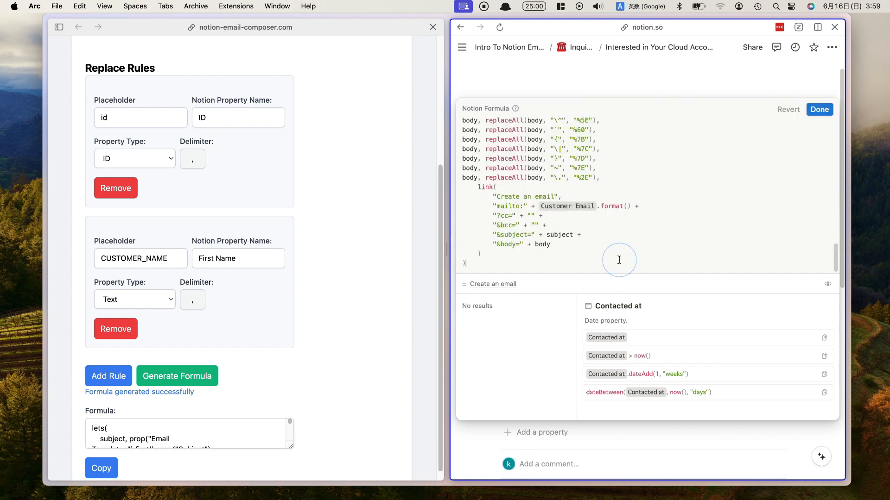
click(820, 110)
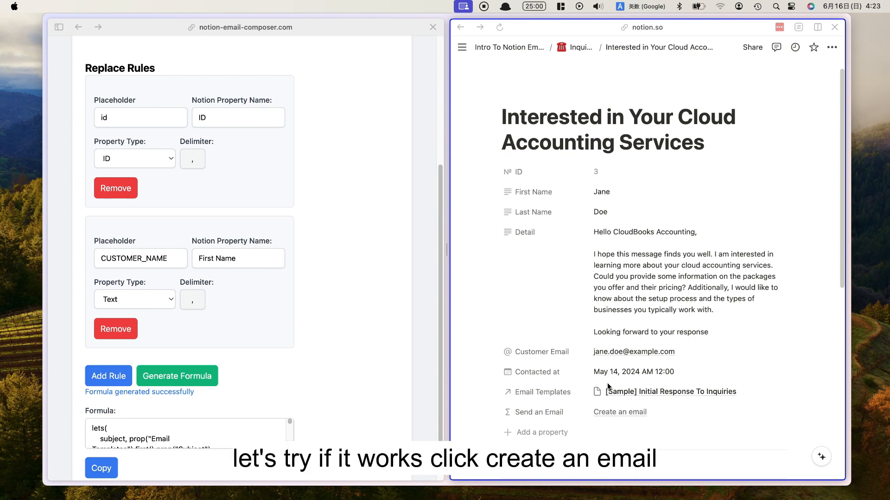
- Create an email from the cloud accounting inquiry and check the id in its subject and the customer name in its greeting
click(621, 412)
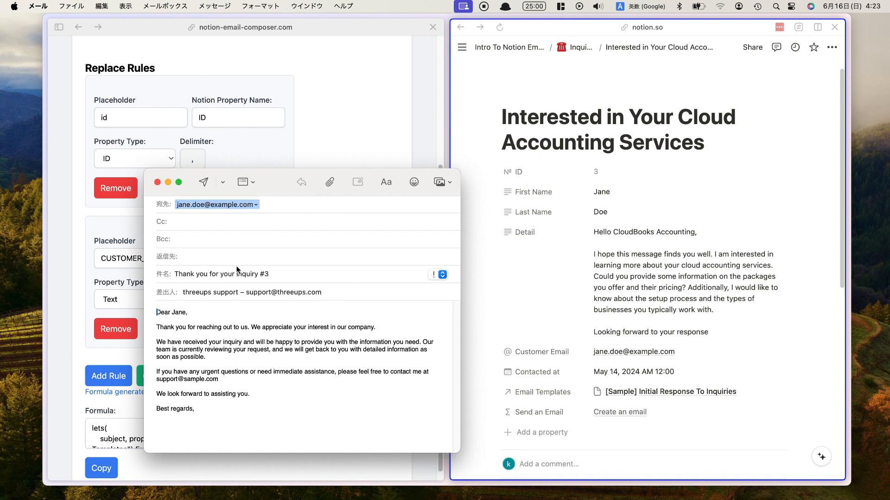
drag(258, 275, 269, 274)
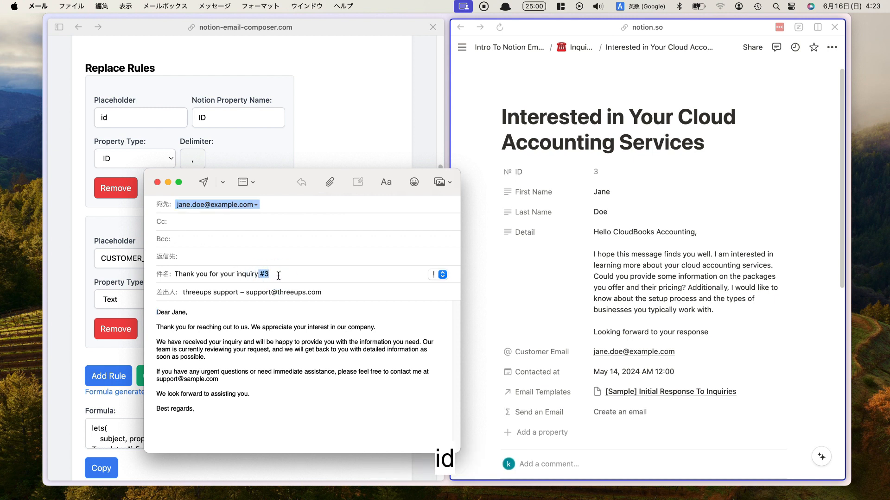
double_click(175, 312)
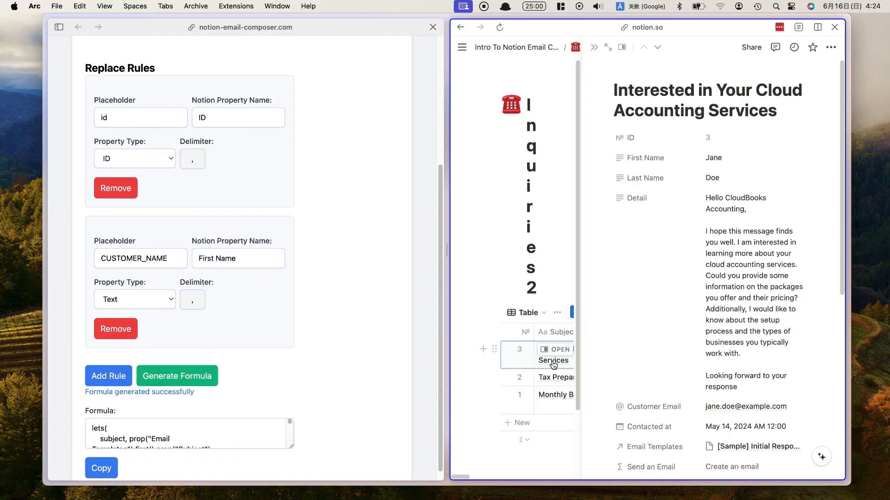
- Open the Monthly Bookkeeping Services Inquiry from the Inquiries2 table and create an email from it
click(490, 245)
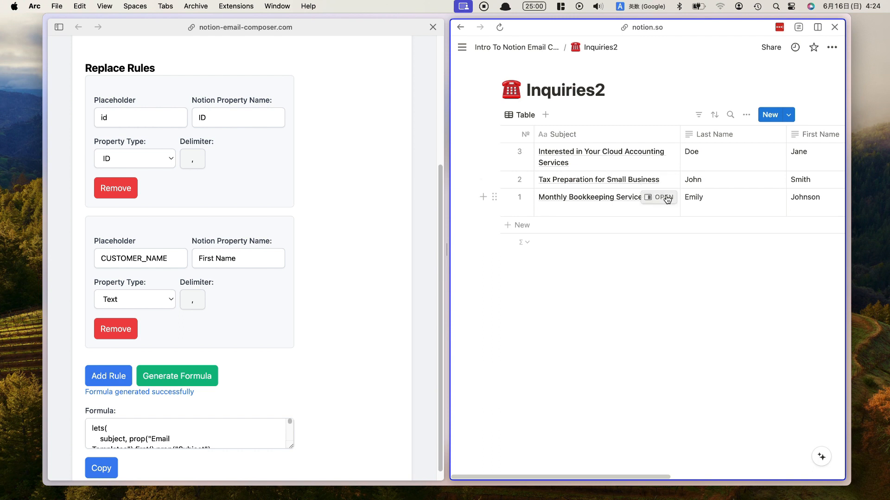
click(665, 199)
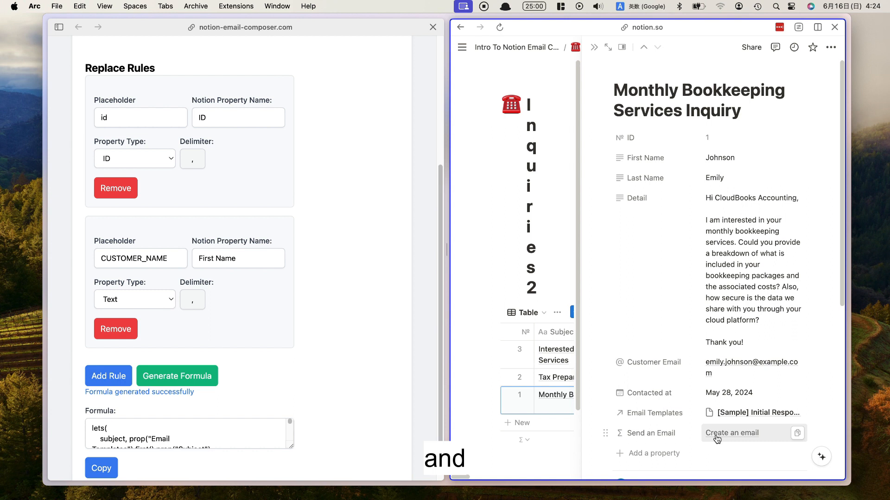
click(731, 434)
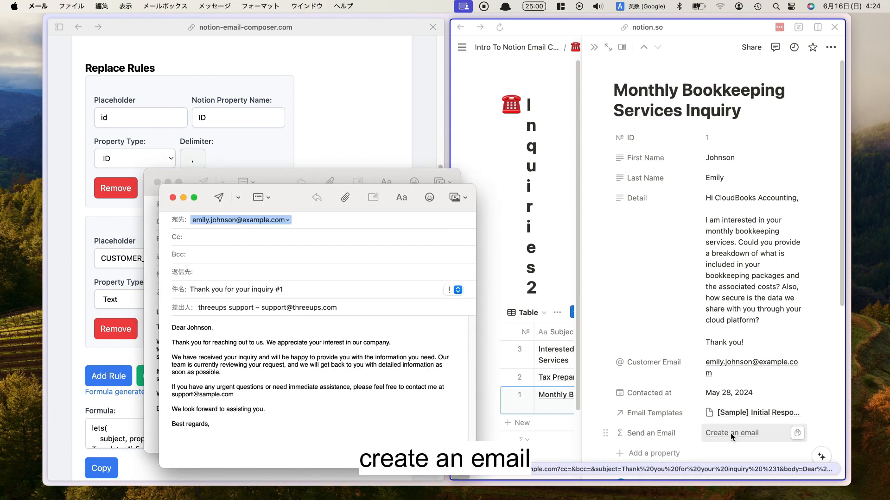